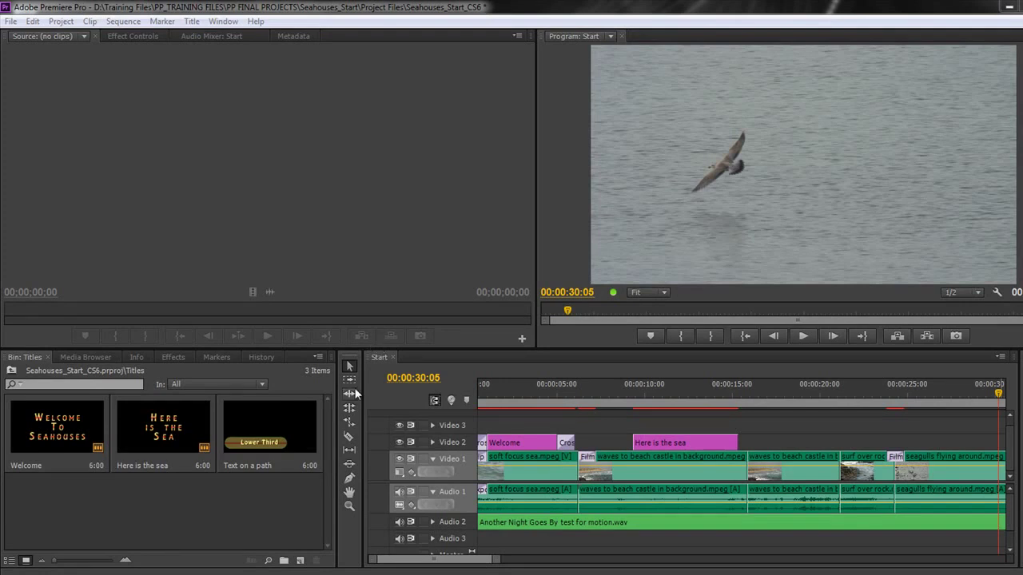
Make the Titles bin the active panel
click(239, 515)
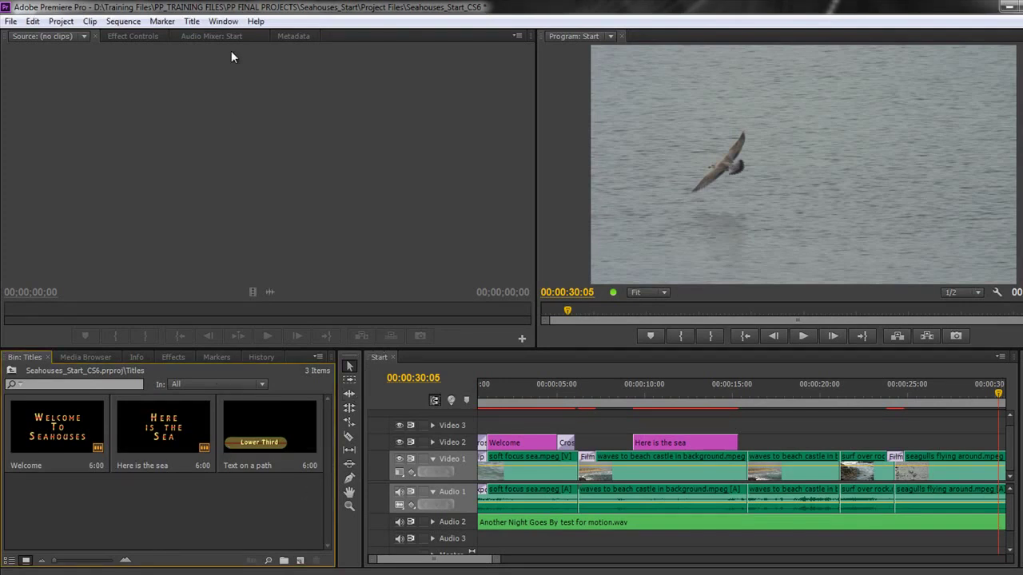
Create a new Default Roll title named 'End Credits'
click(192, 21)
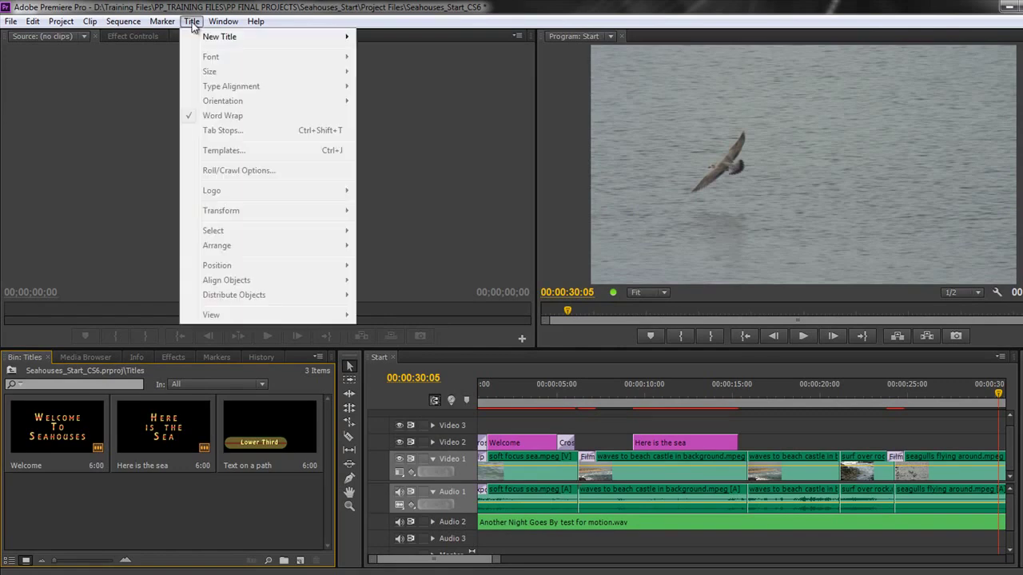
mouse_move(206, 40)
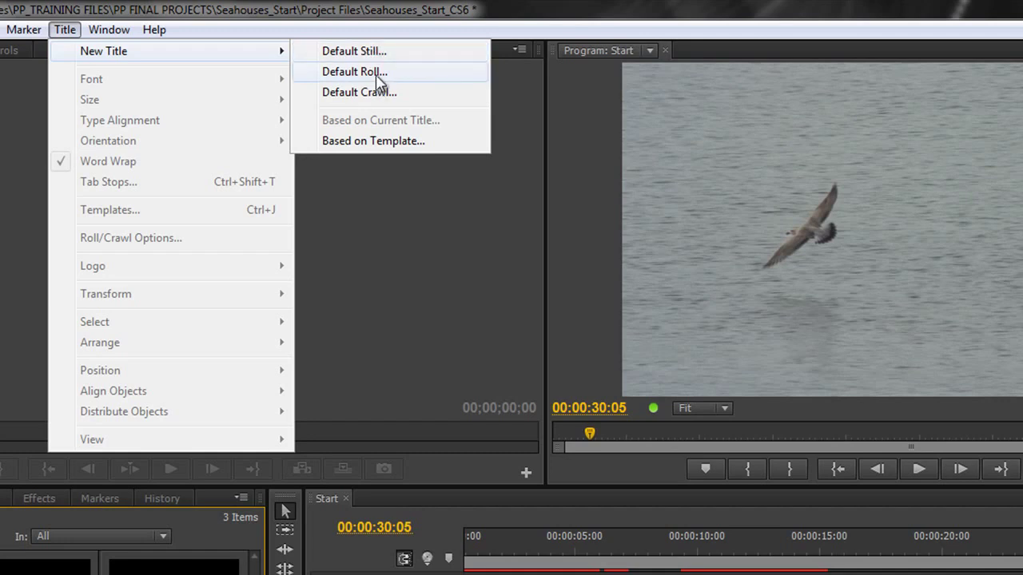
click(374, 71)
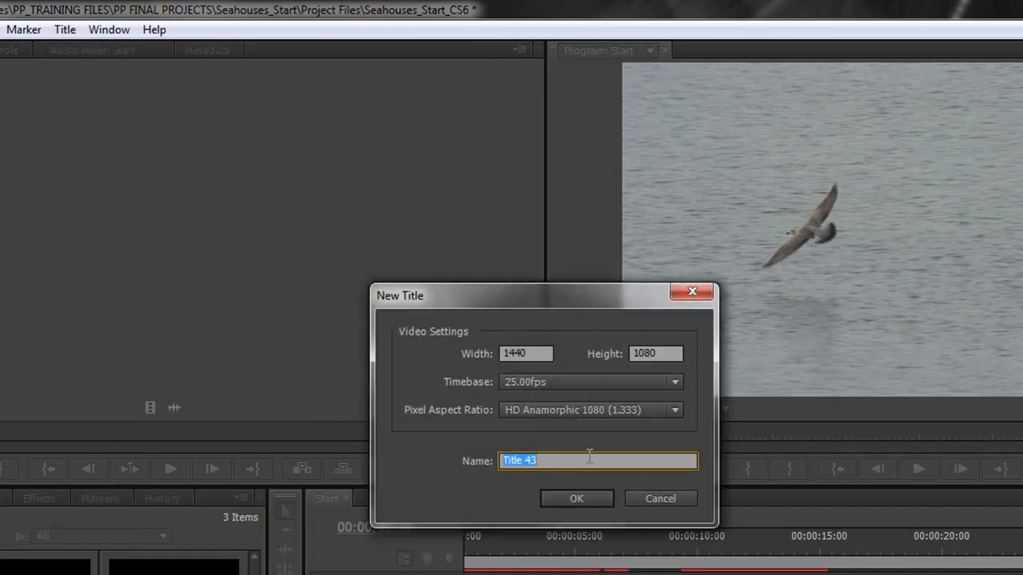
text(End Credits)
key(Return)
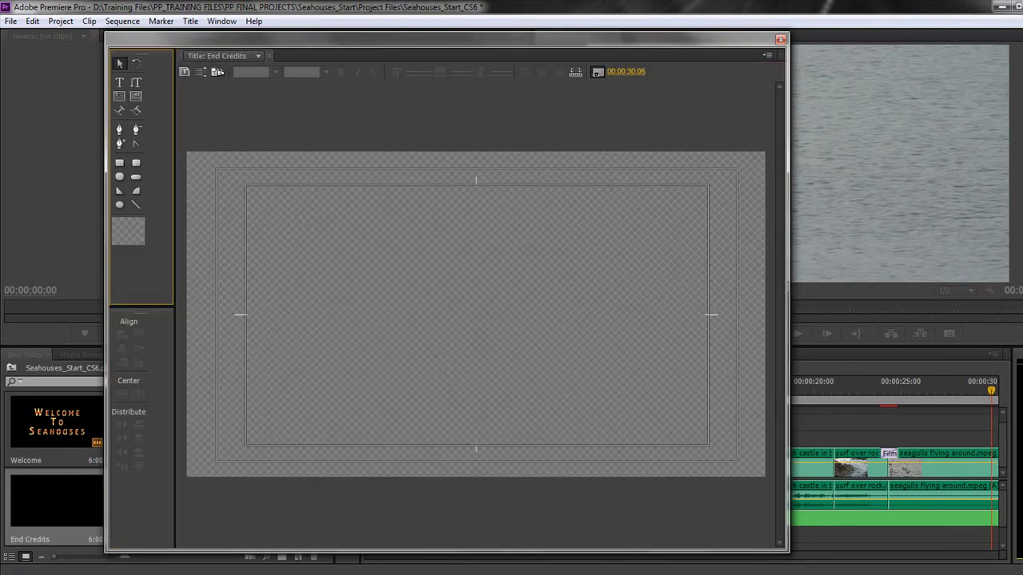
Move the Titler window aside and draw an area text box across the title canvas
drag(549, 40, 675, 49)
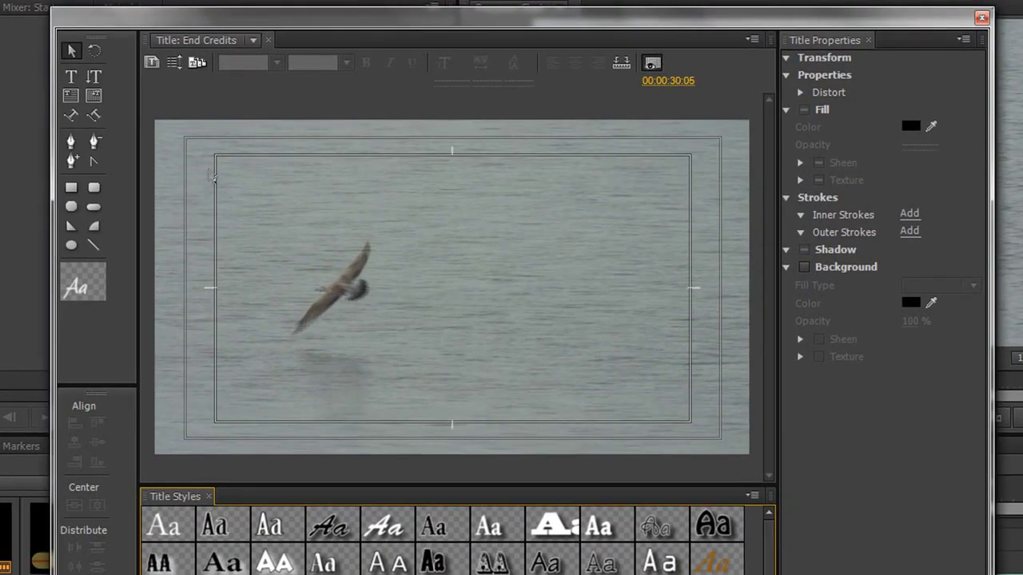
key(t)
drag(218, 158, 689, 422)
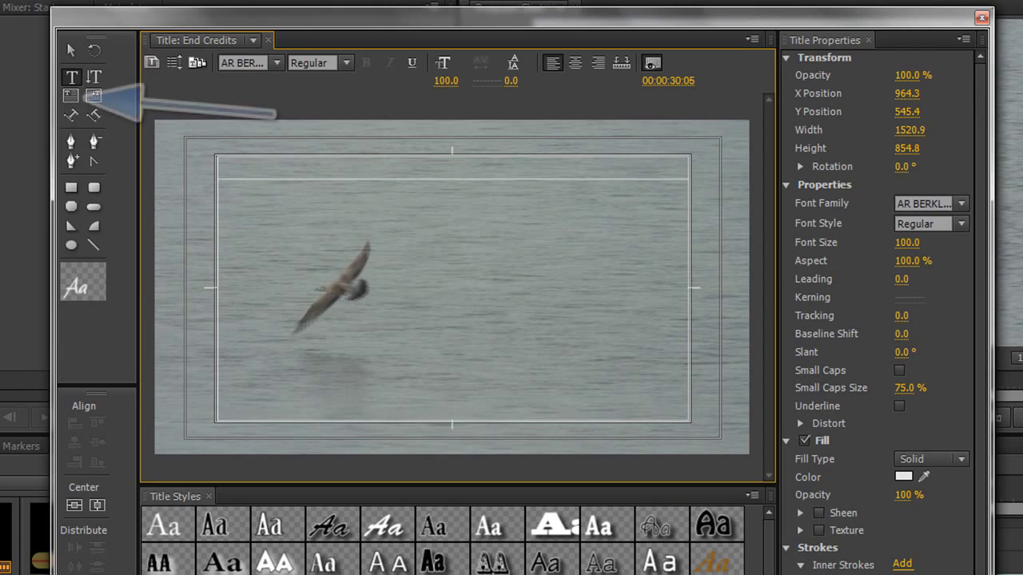
click(72, 88)
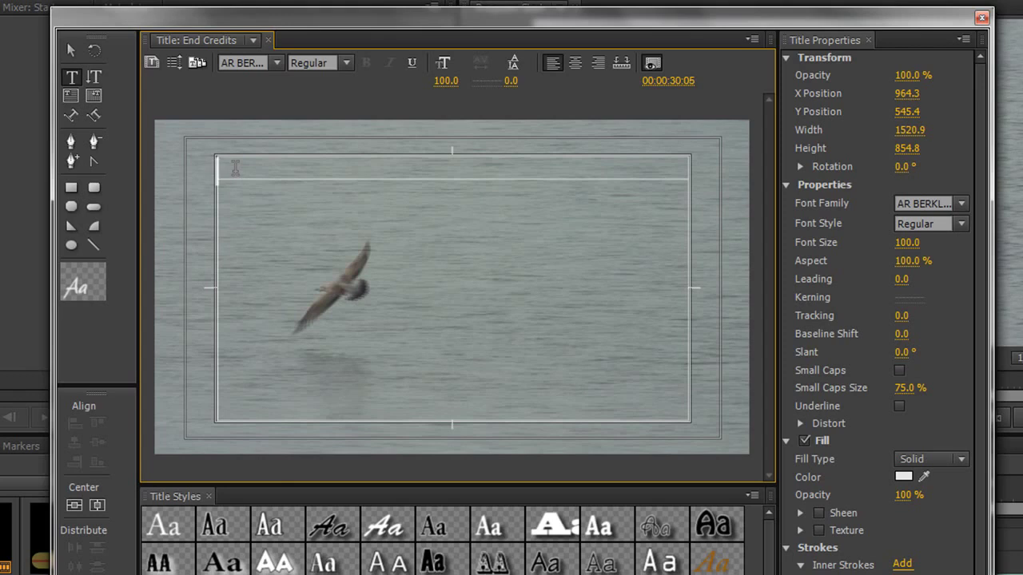
Type 'With thanks to ...' and make it centred at font size 175 in AR CENA
text(With thanks t)
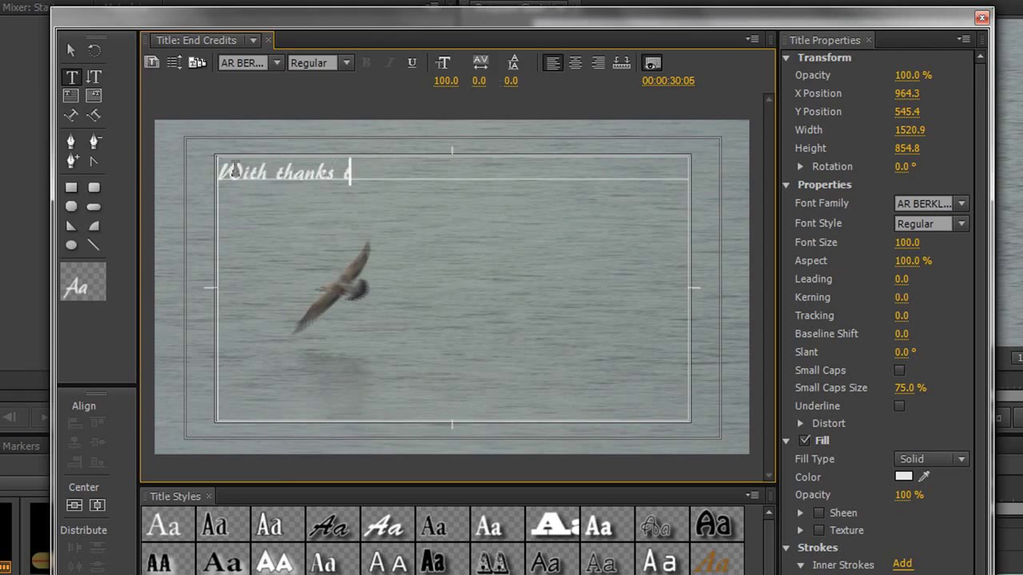
text(o ...)
key(ctrl+a)
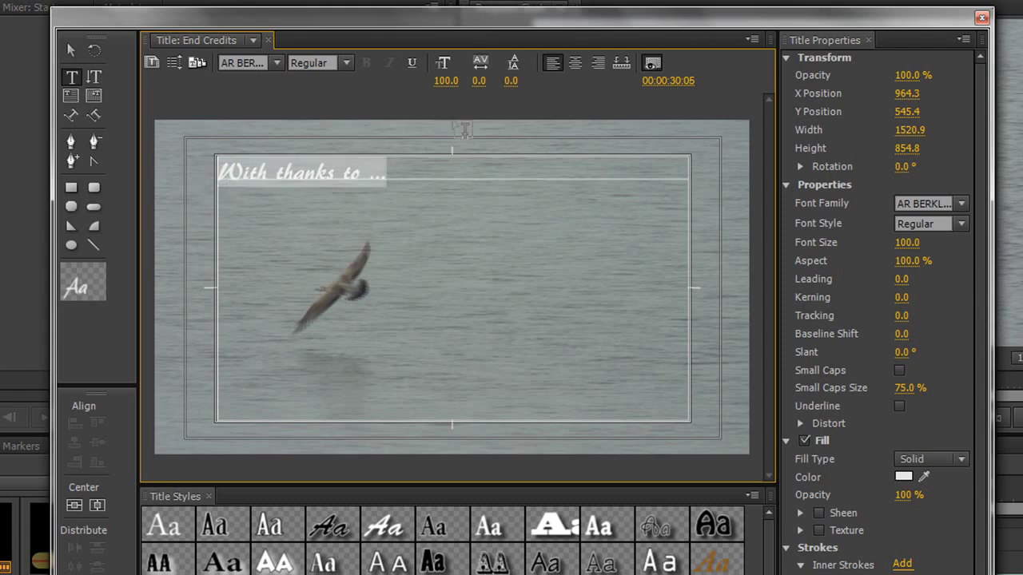
click(574, 62)
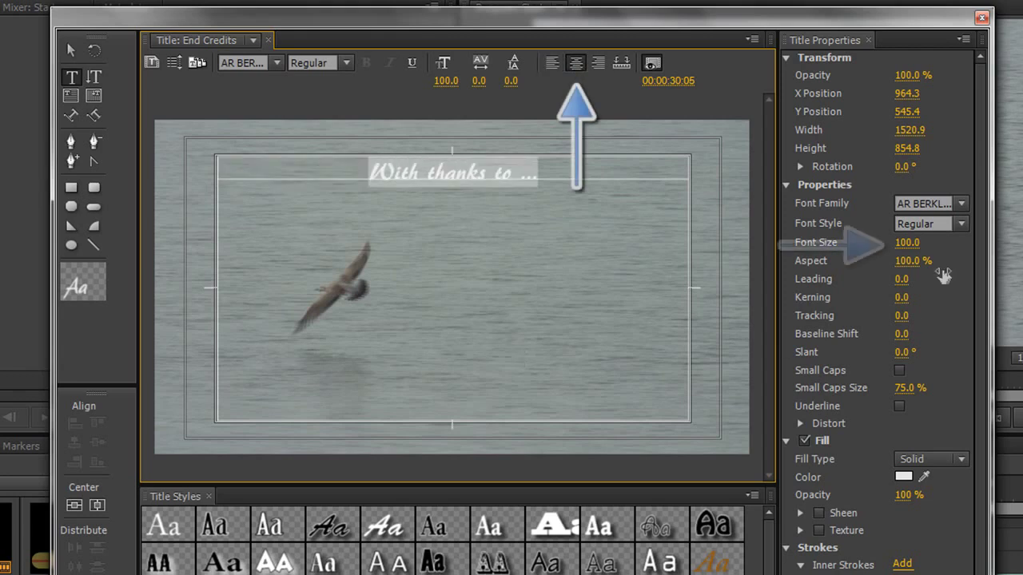
drag(908, 243, 979, 244)
click(933, 205)
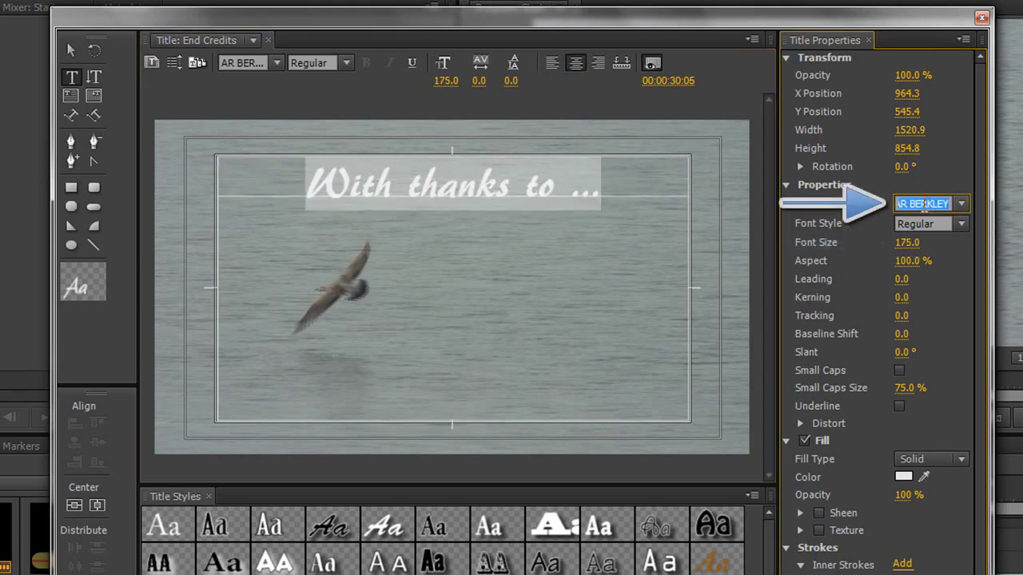
key(Down)
key(Down)
key(Down)
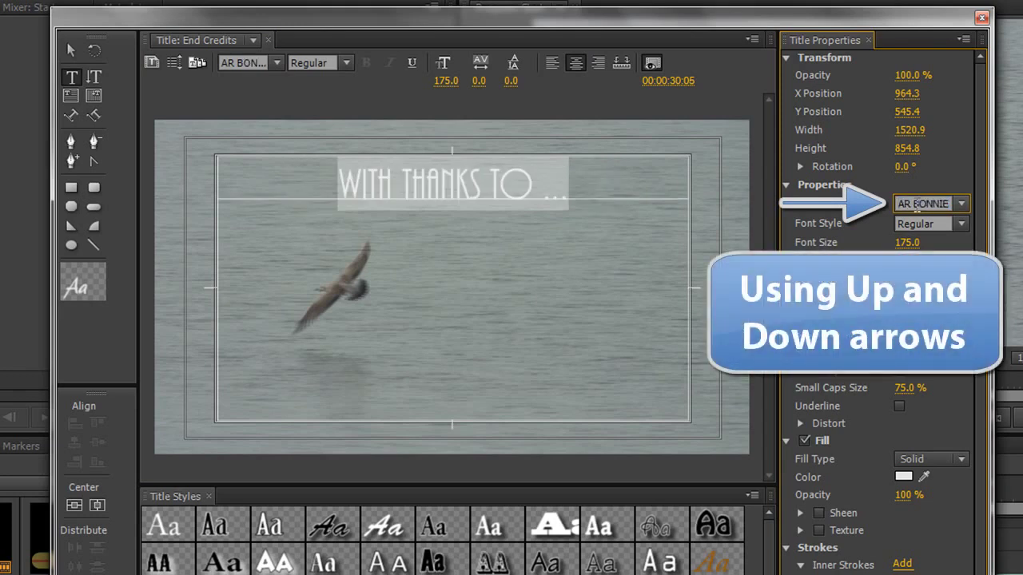
key(Down)
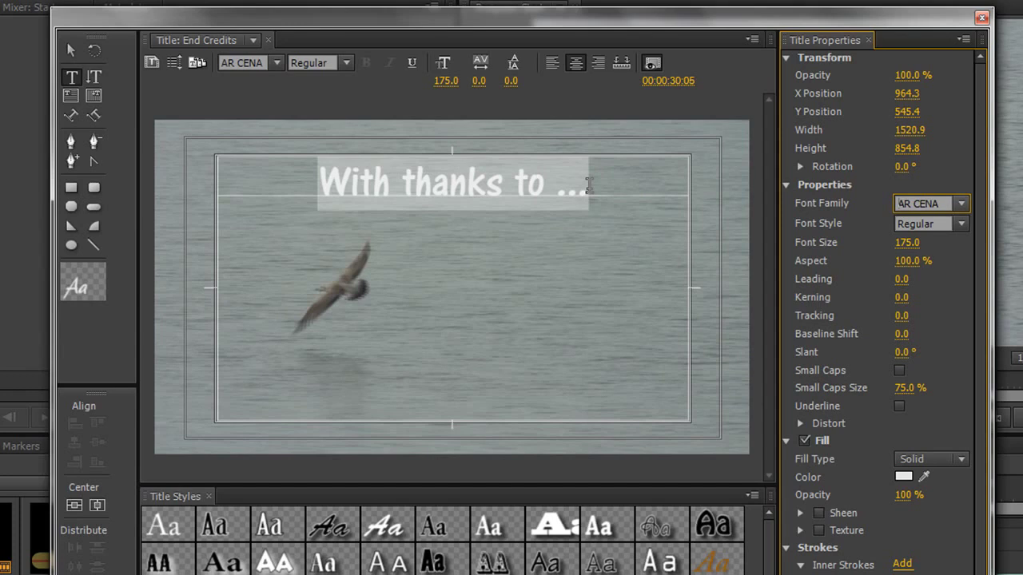
click(588, 185)
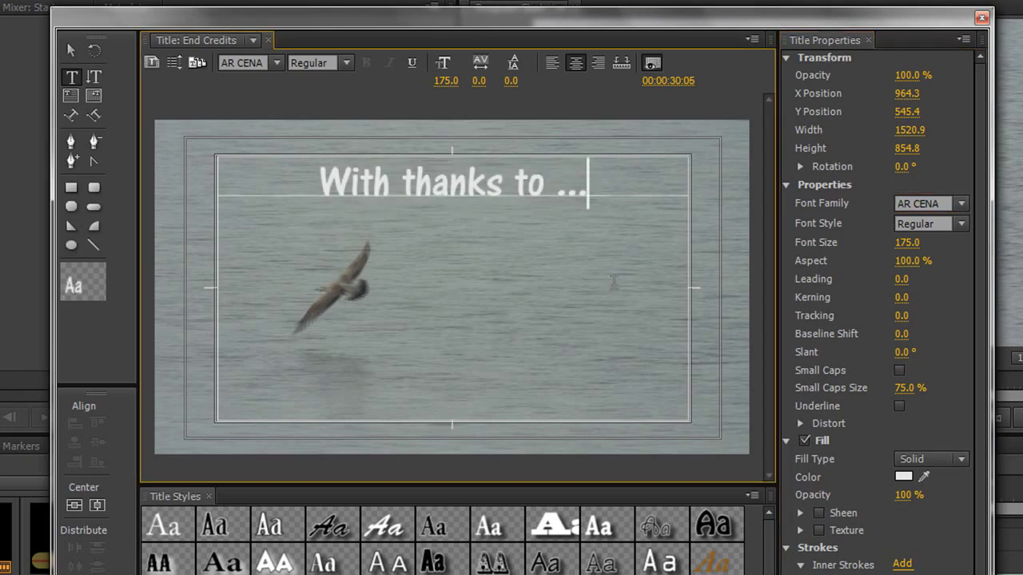
After a blank line, list Tom, Bob and Jeff on separate lines below the heading
key(Return)
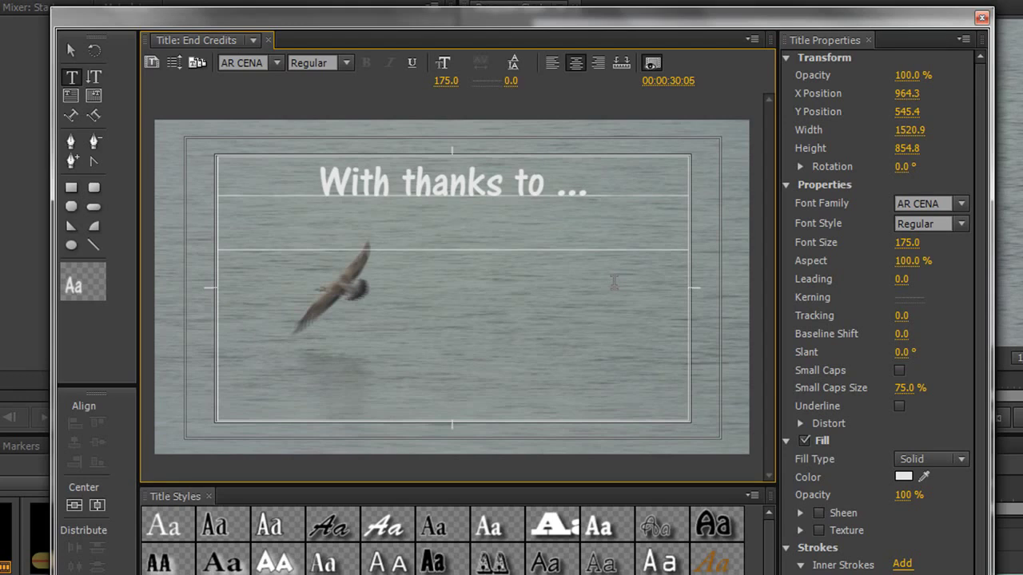
key(Return)
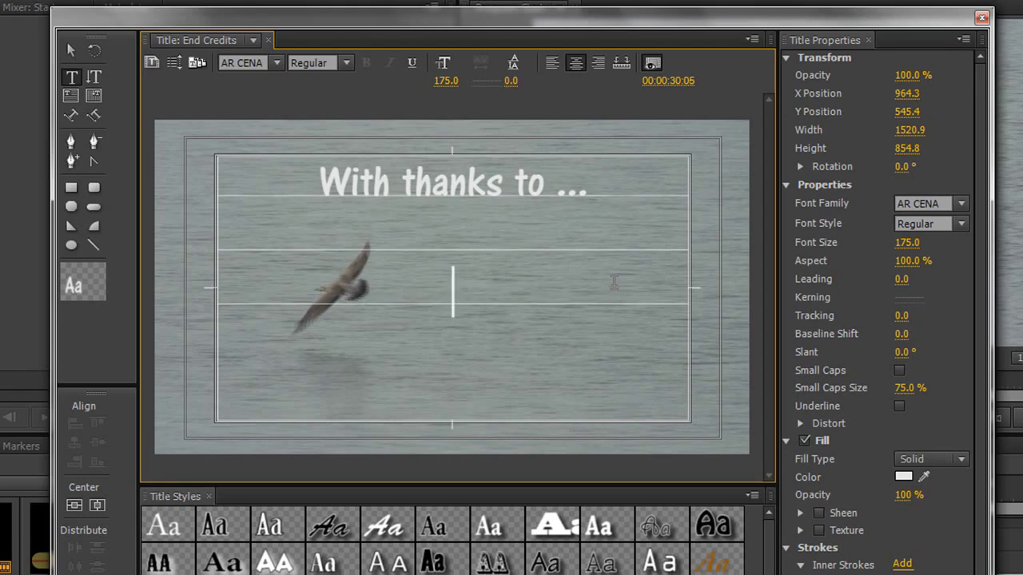
text(Tom)
key(Return)
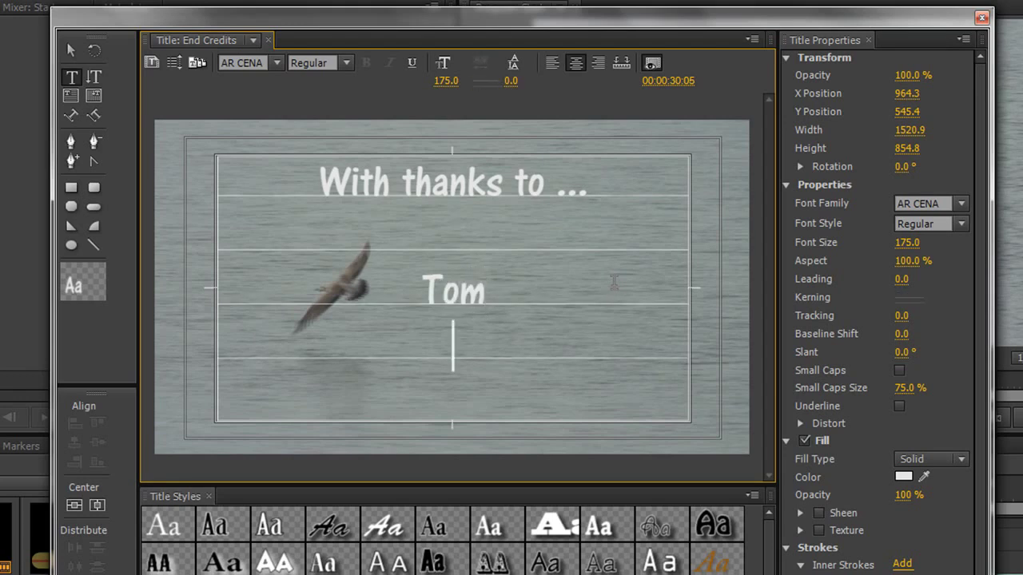
text(Bob)
key(Return)
text(Jegg)
key(BackSpace)
key(BackSpace)
text(ff)
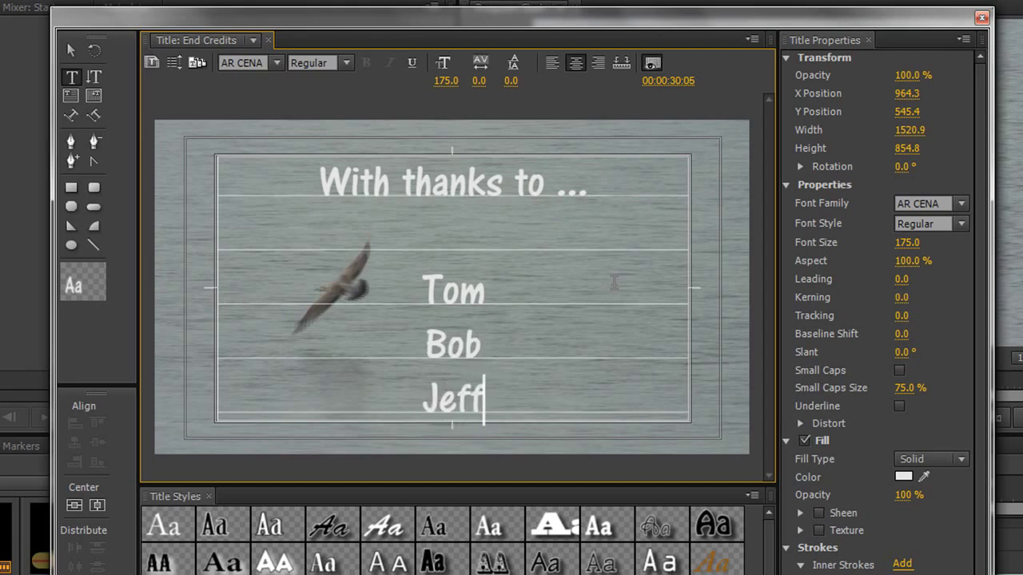
key(Escape)
key(Escape)
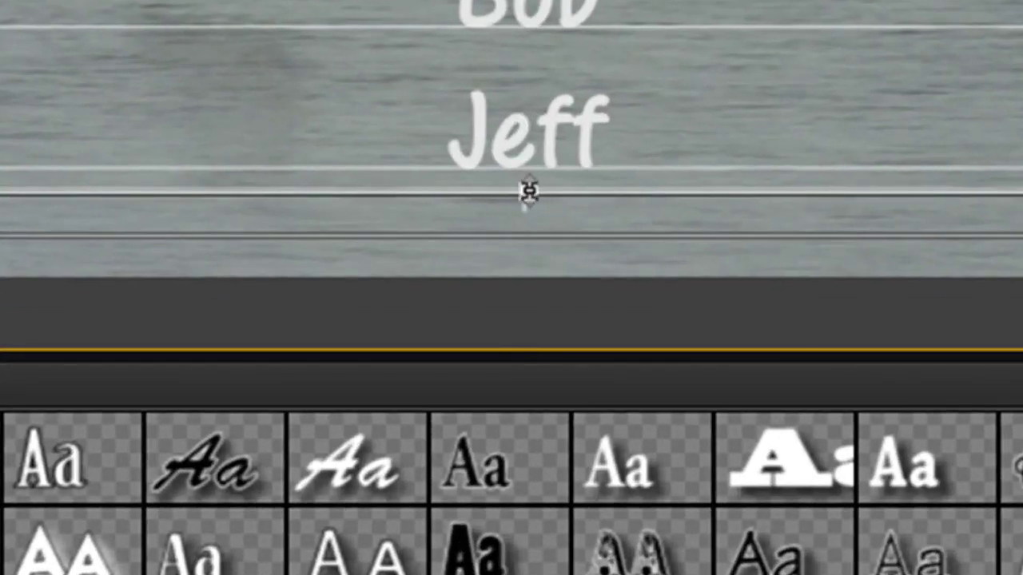
Lengthen the text box and add Jane and Helen on new lines below the last name
drag(527, 192, 528, 346)
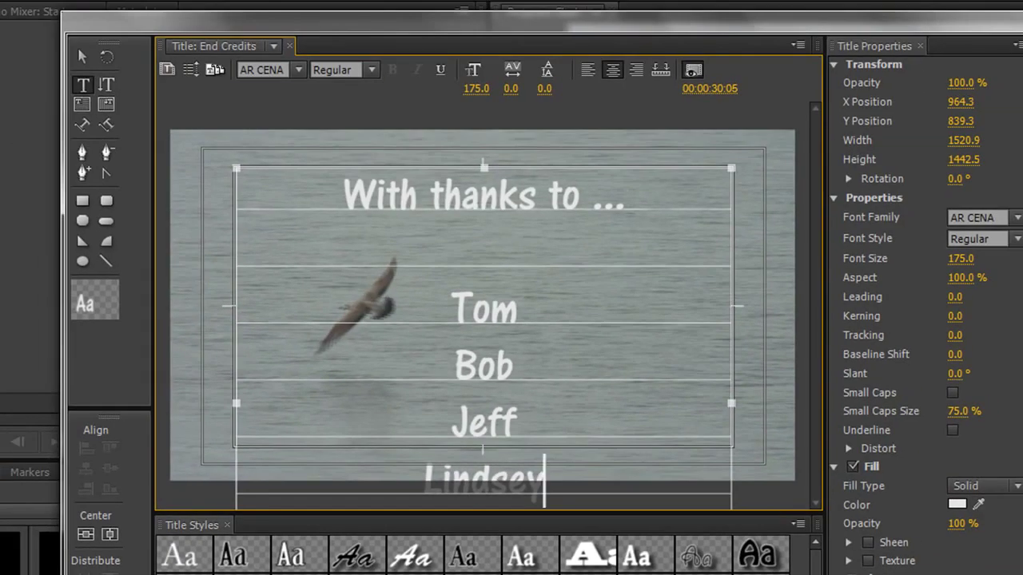
scroll(688, 8, down, 2)
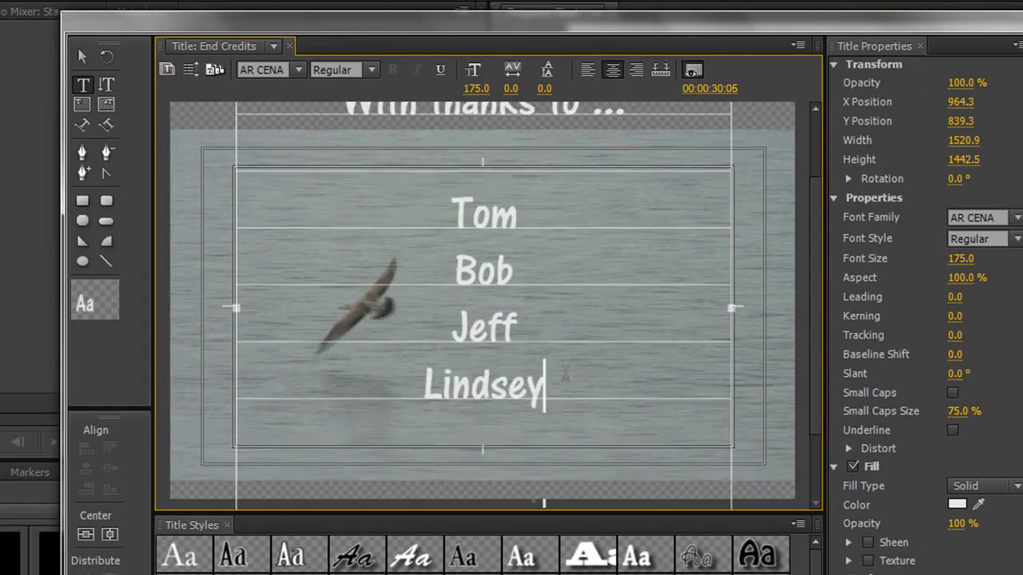
scroll(565, 376, down, 2)
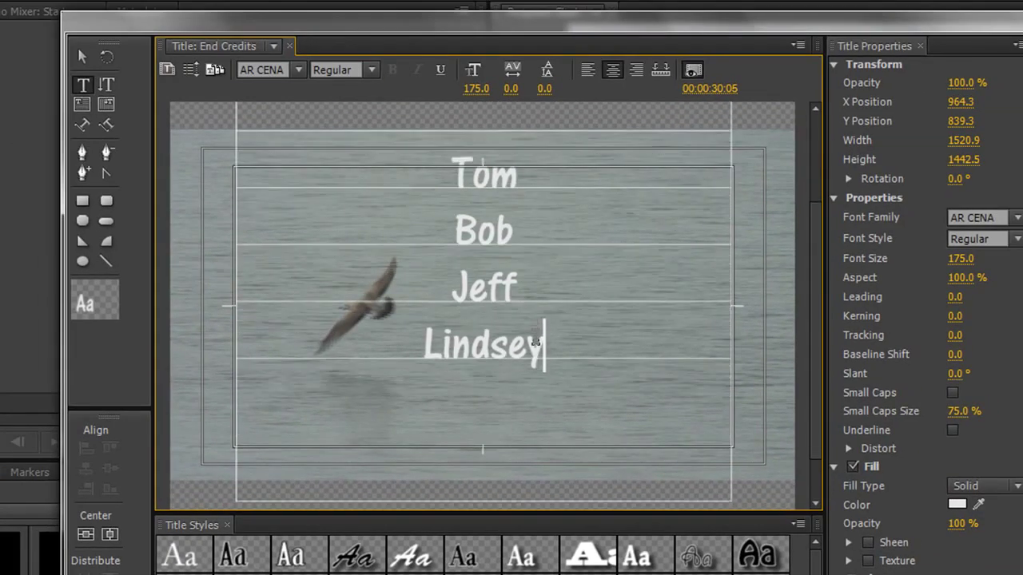
scroll(535, 342, down, 2)
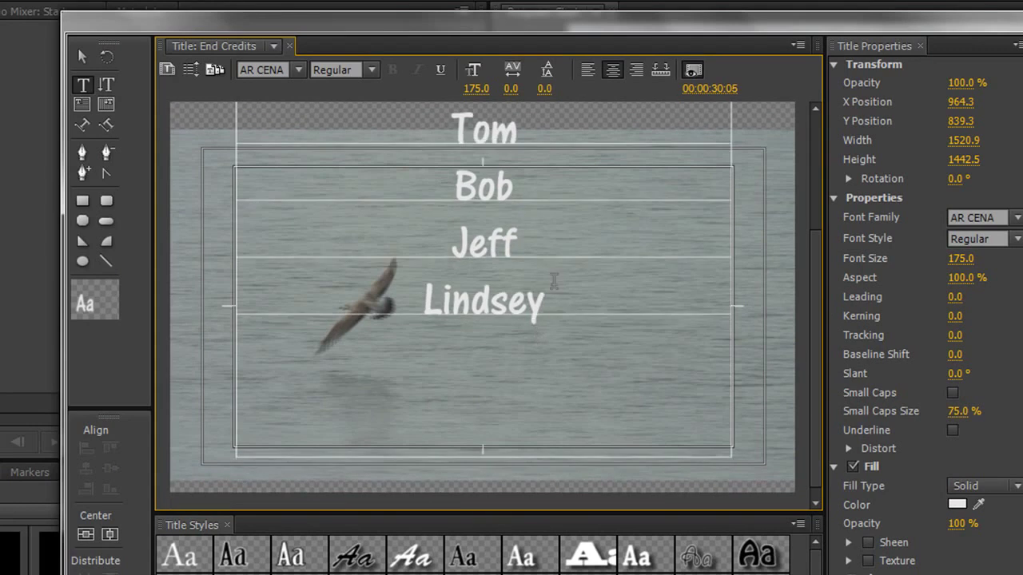
key(Return)
text(Jan)
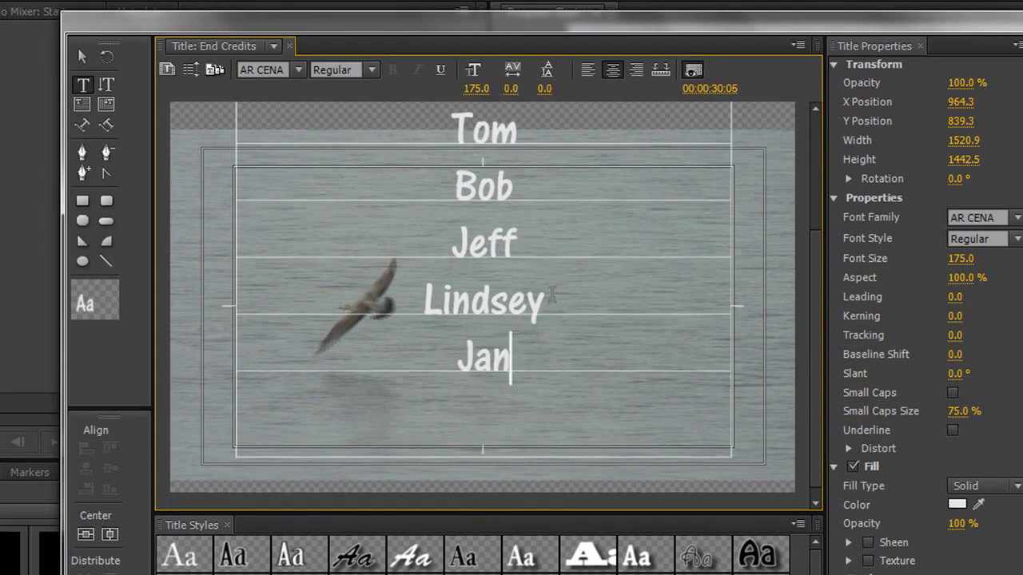
text(e)
key(Return)
text(Helen)
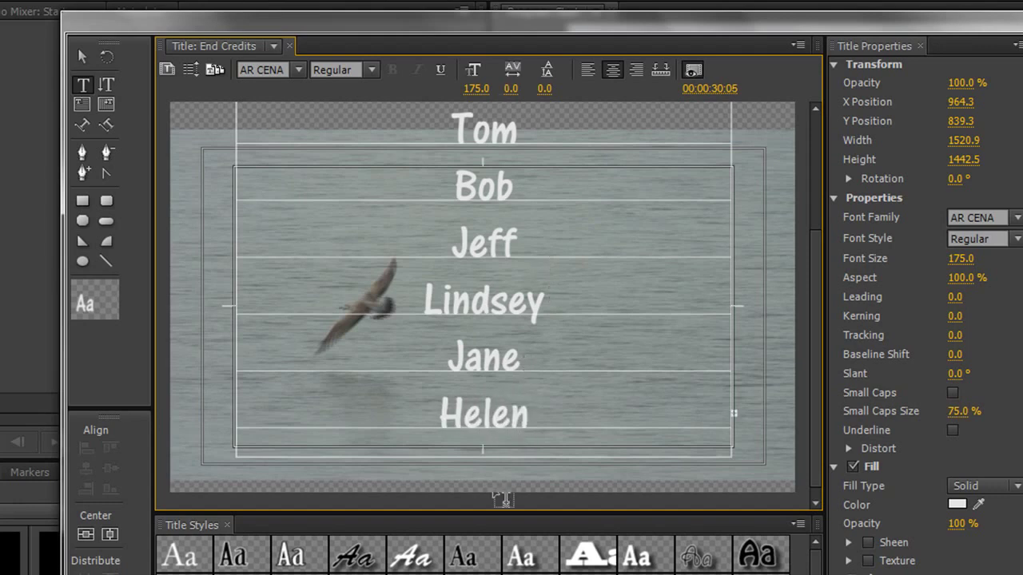
Add Gill on a new line below Helen
scroll(731, 440, down, 1)
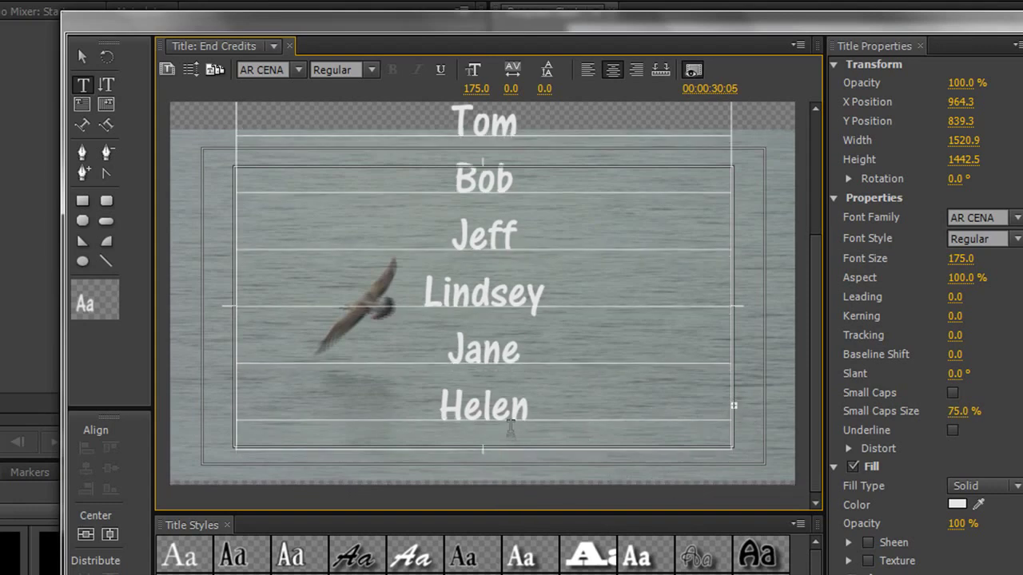
click(482, 451)
key(Return)
text(Gill)
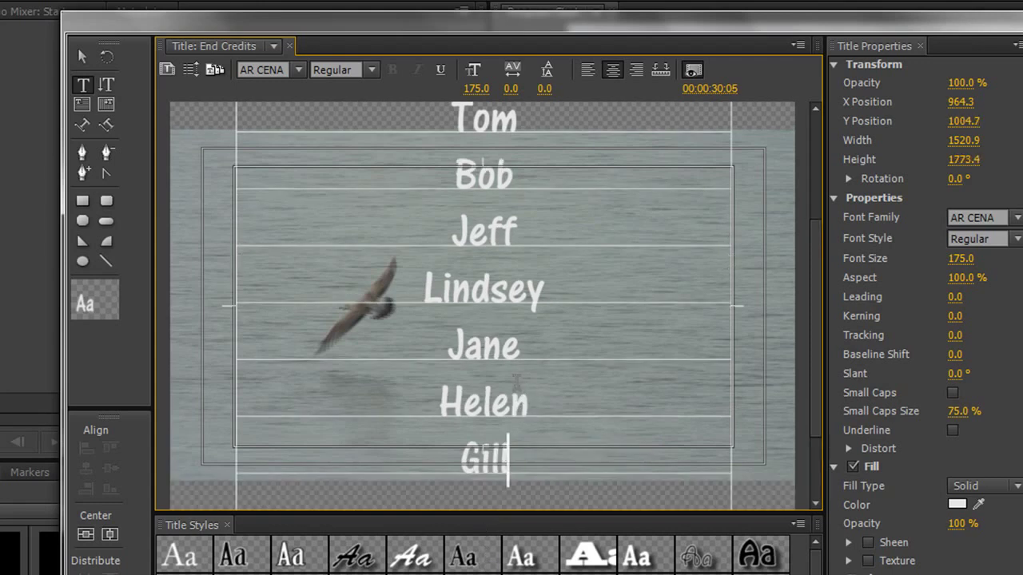
scroll(516, 381, down, 2)
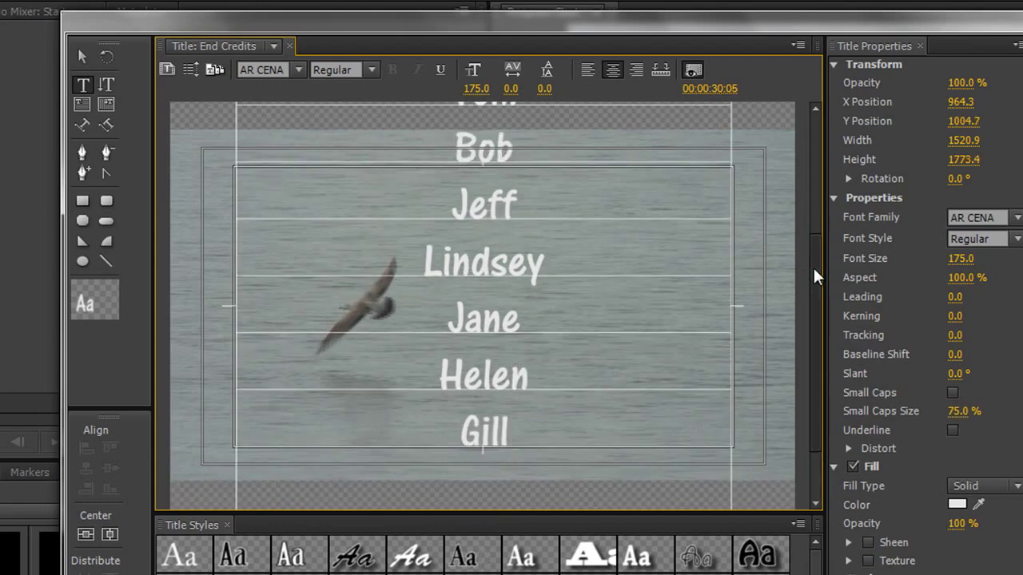
scroll(815, 275, down, 3)
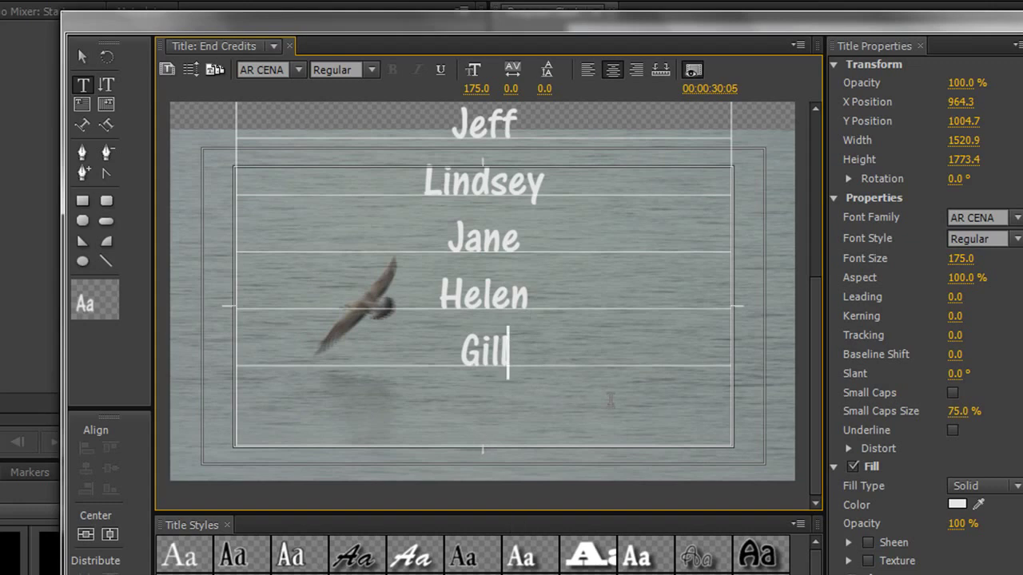
Add Richard on his own line below Gill
click(84, 85)
key(Return)
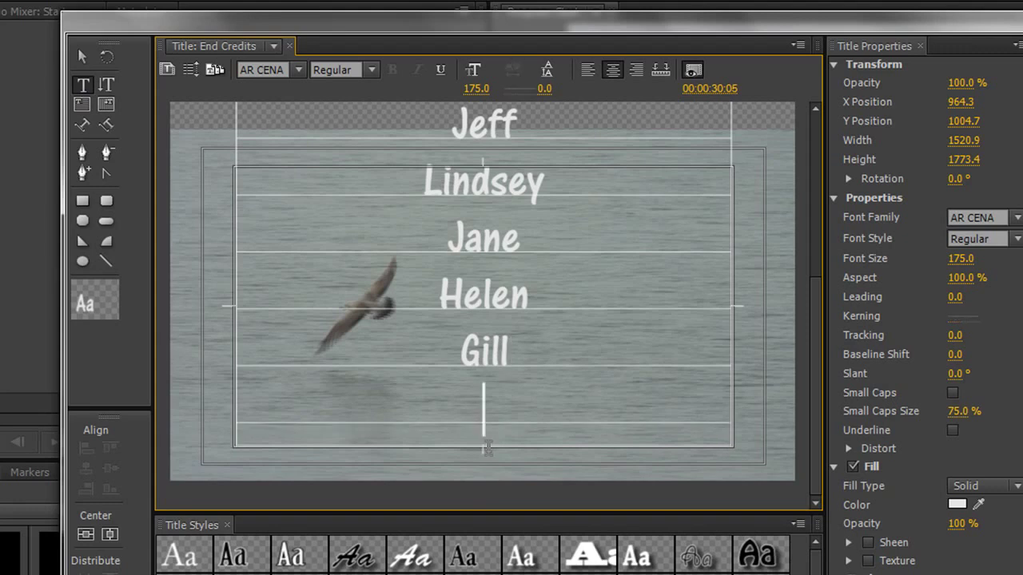
text(Richard)
key(Return)
key(BackSpace)
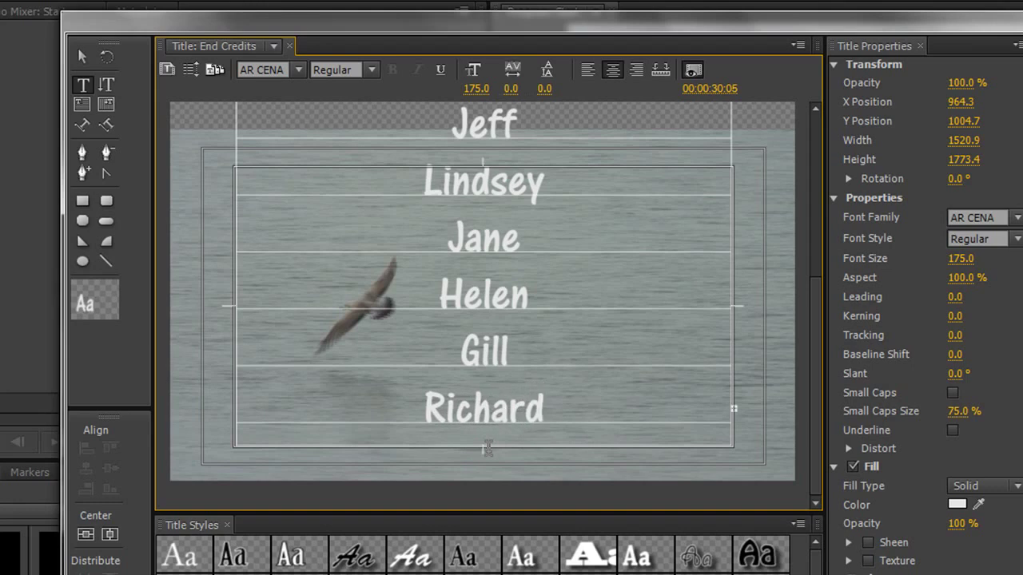
key(Return)
key(BackSpace)
Extend the credits text box downward so Bill and James appear below Richard
click(487, 450)
drag(485, 448, 489, 519)
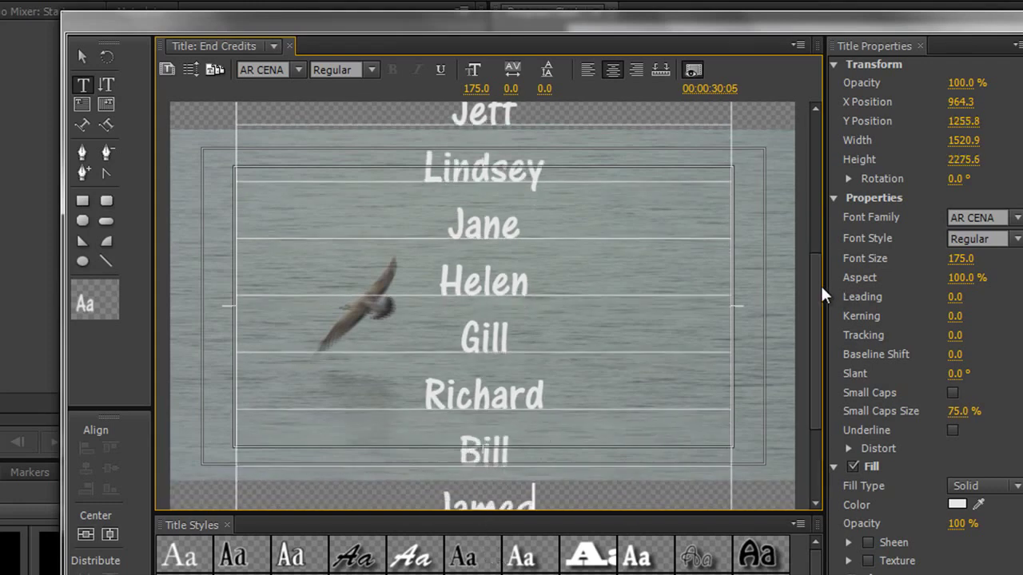
drag(817, 343, 818, 389)
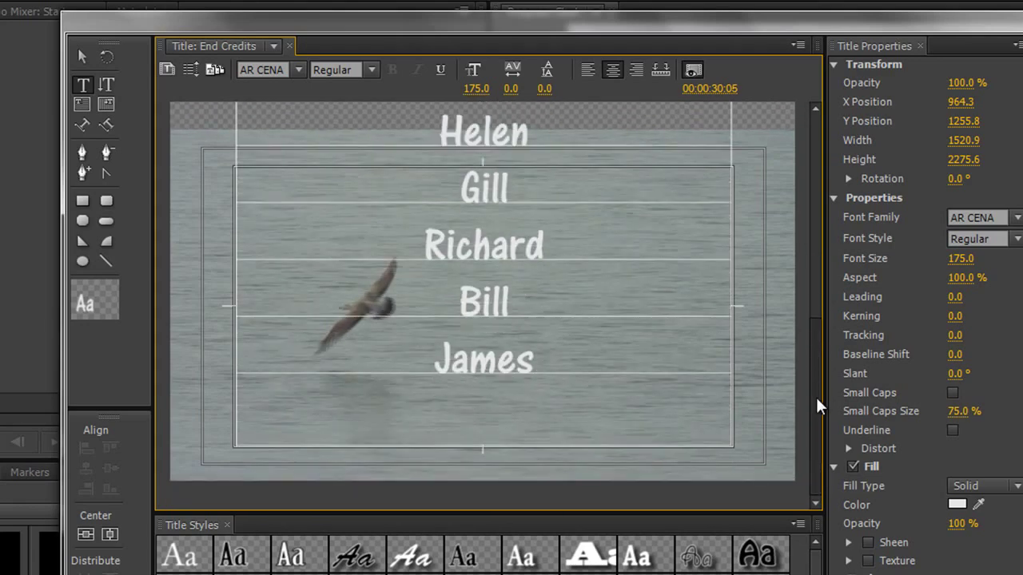
drag(814, 373, 814, 120)
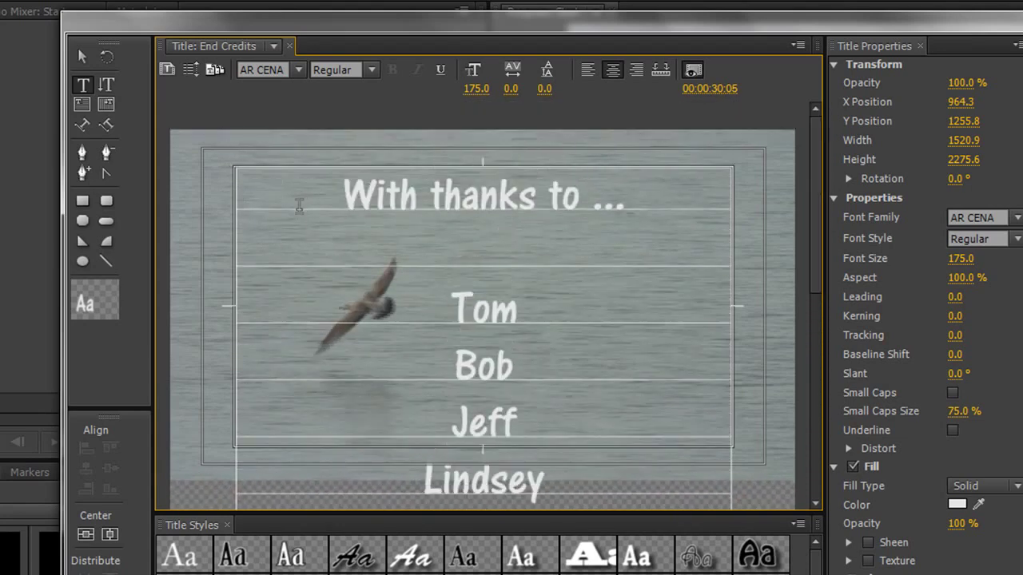
drag(821, 185, 835, 481)
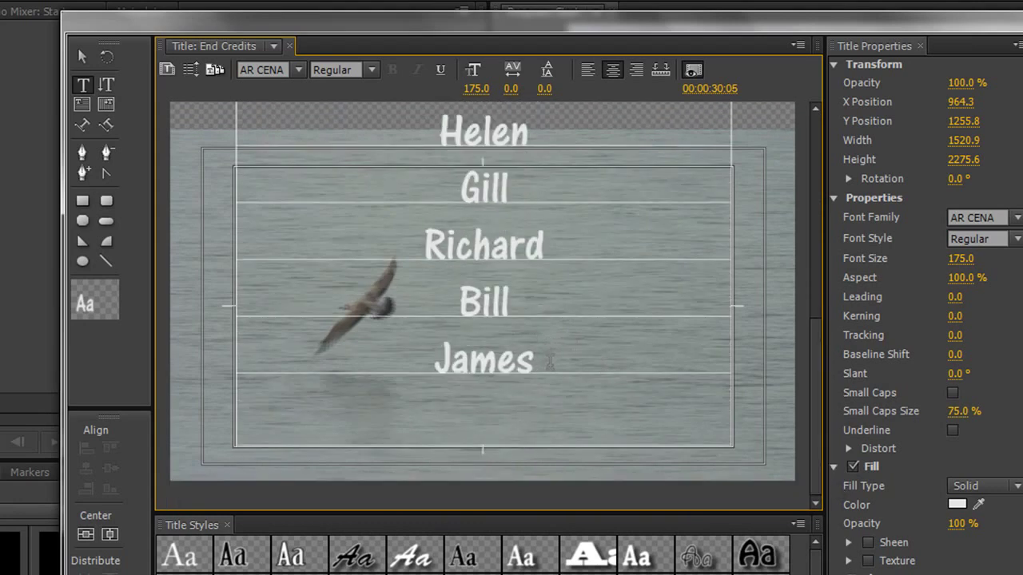
Add '© Copyright Creative Cow' after James, with '2012' on the line beneath
key(Return)
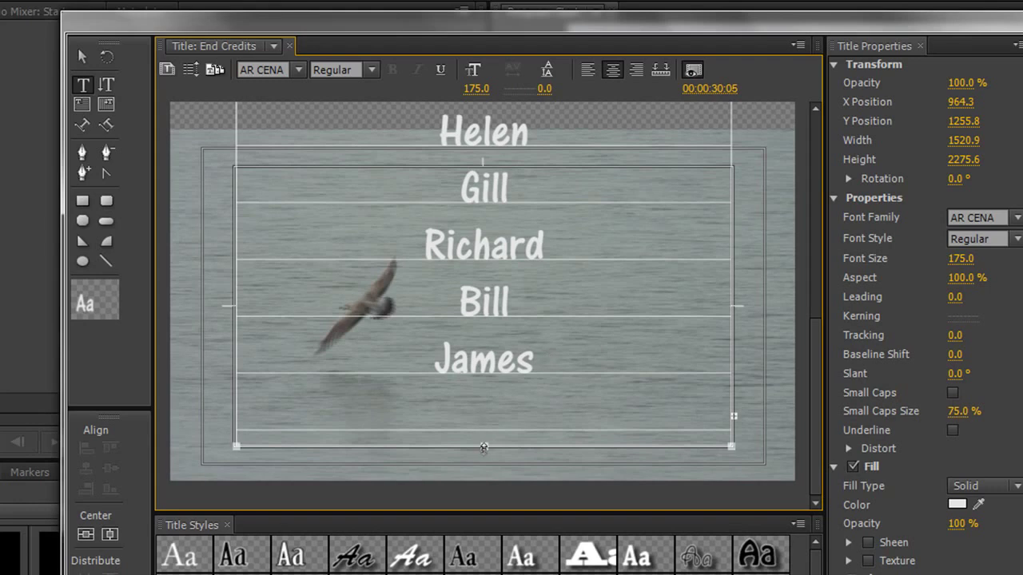
drag(484, 447, 601, 492)
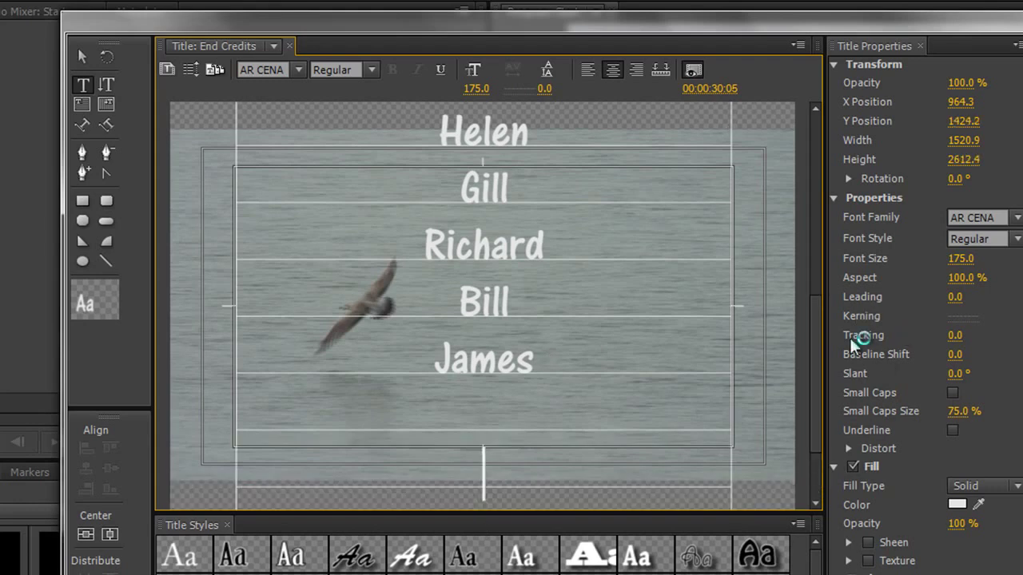
drag(819, 332, 821, 408)
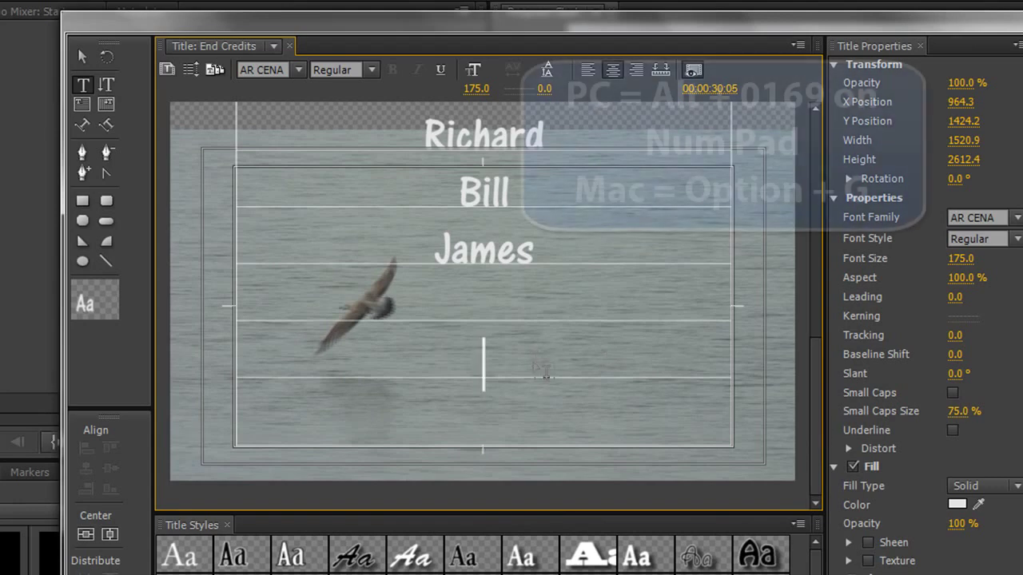
text(©)
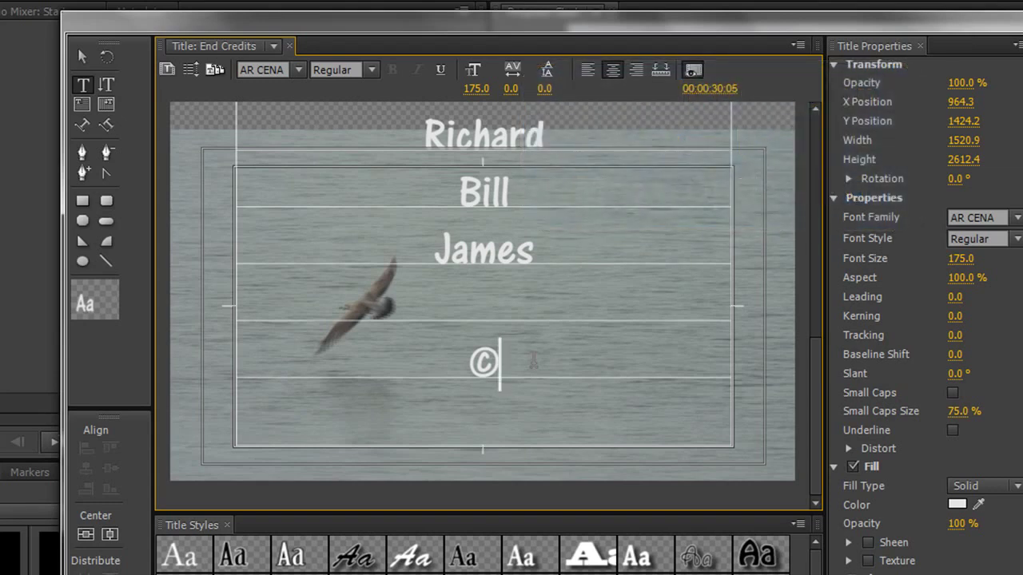
text(Copy)
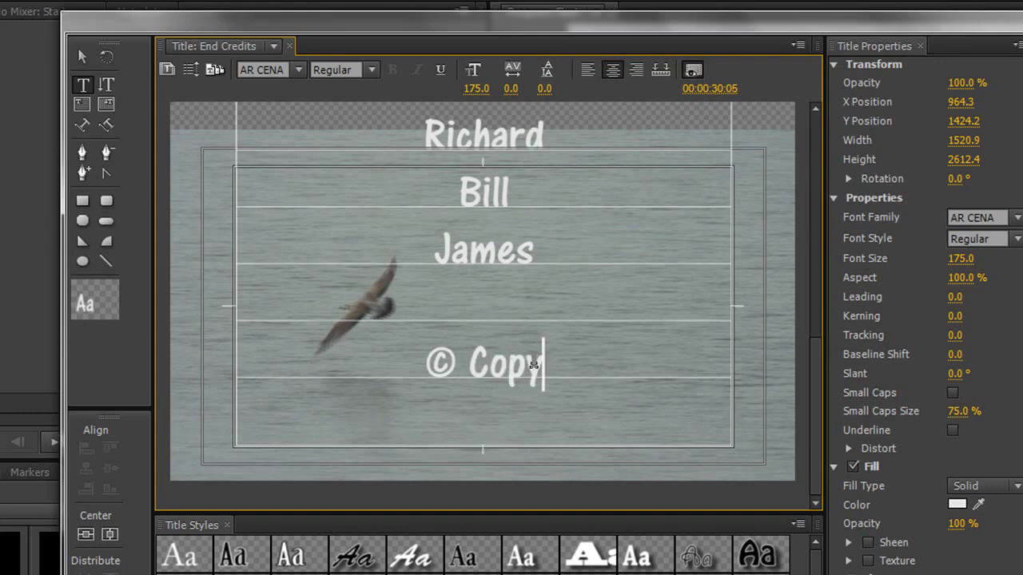
text(rig)
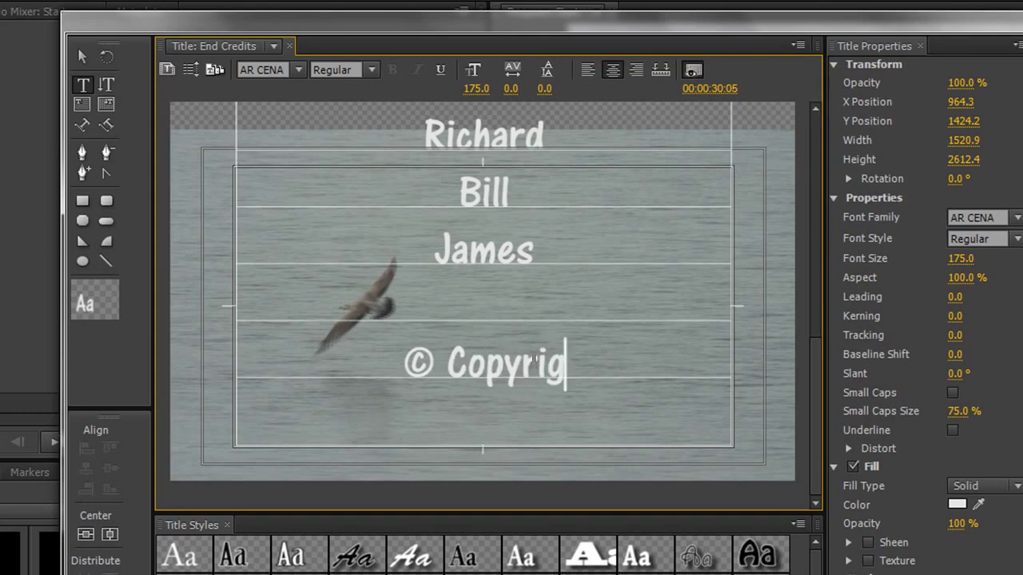
text(ht C)
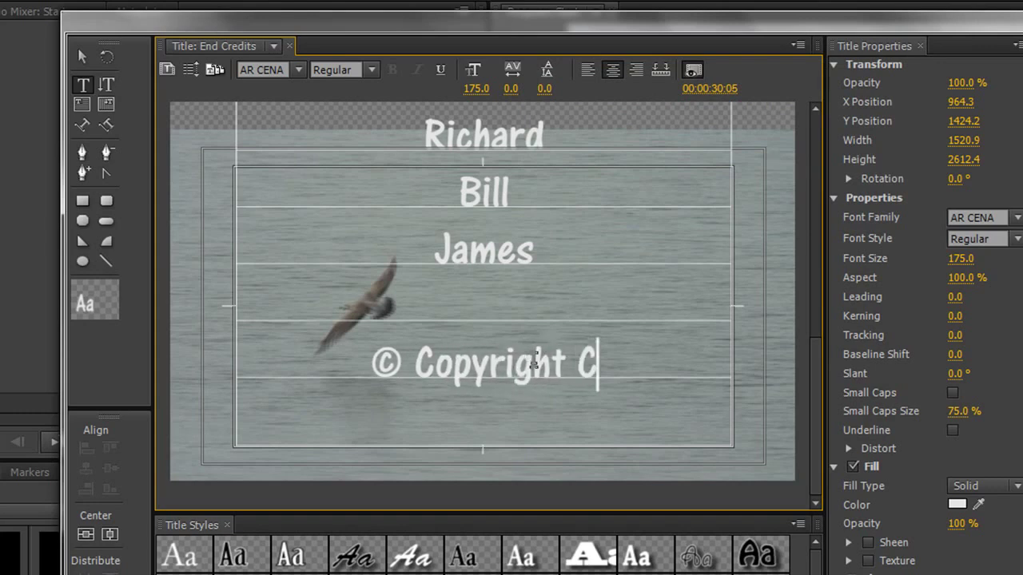
text(reativeC)
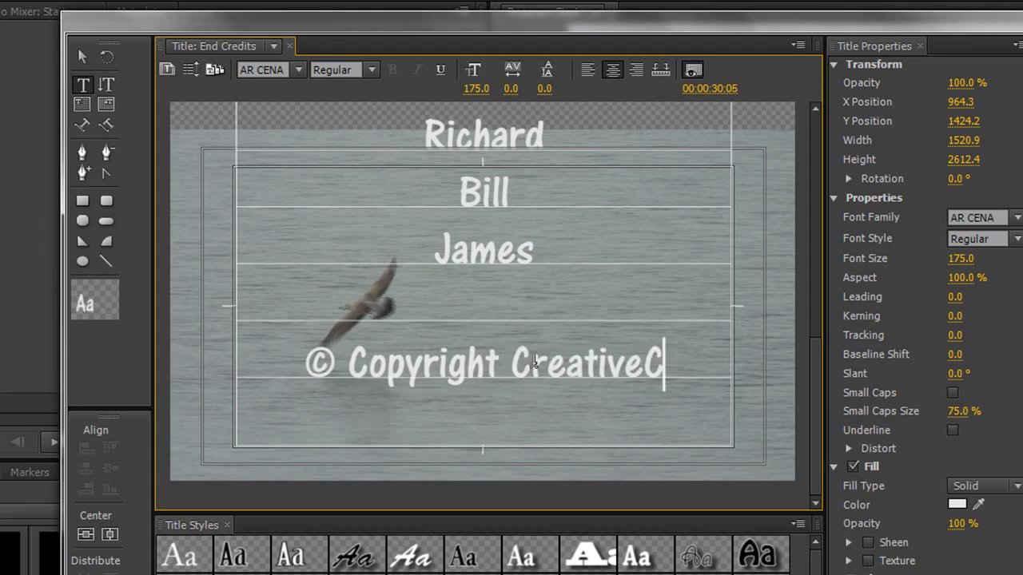
key(BackSpace)
text(Cow)
key(Return)
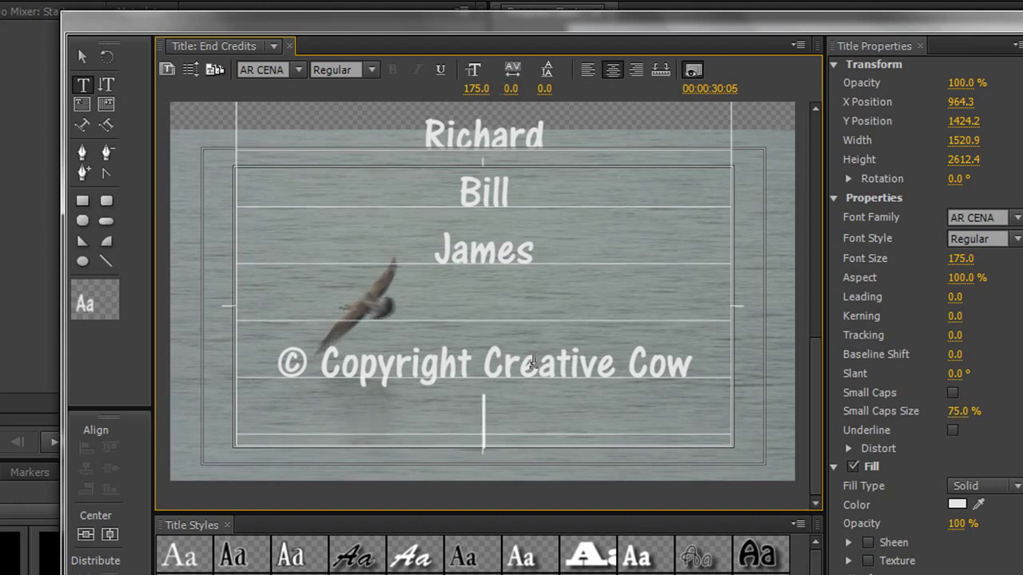
text(2012)
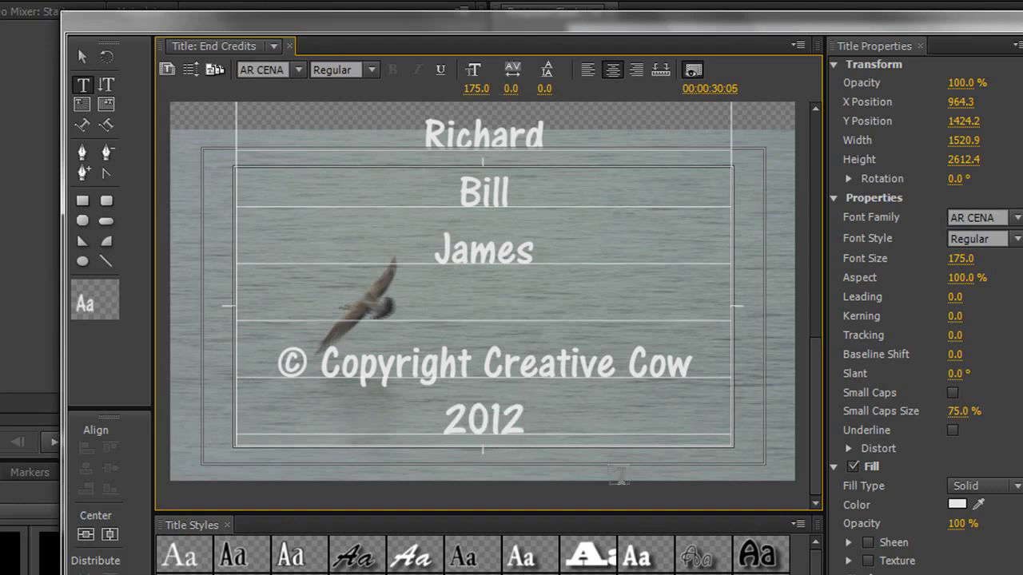
Set the copyright and 2012 lines to font size 115 in AR DELANEY
shift+click(269, 350)
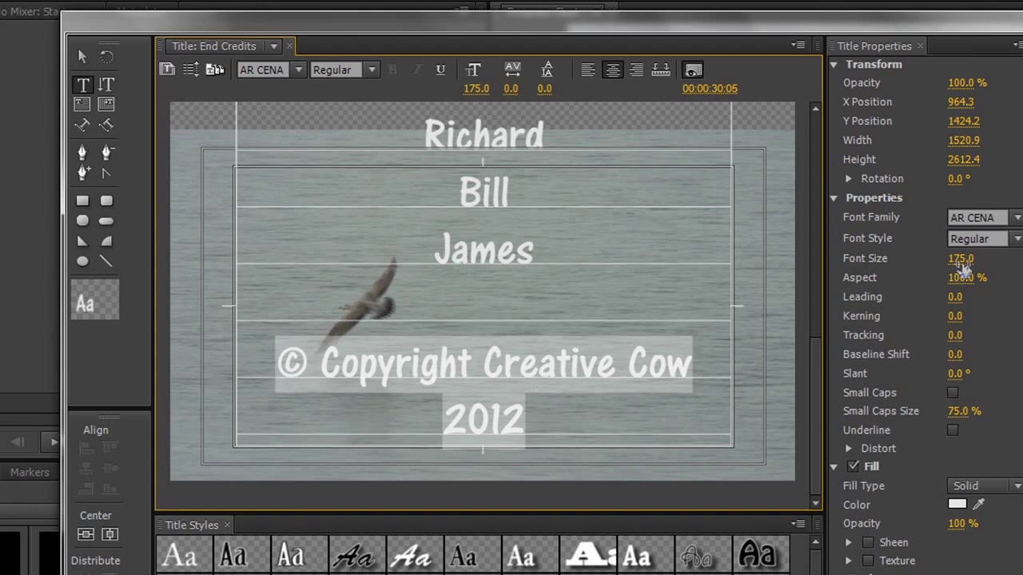
drag(961, 266, 903, 283)
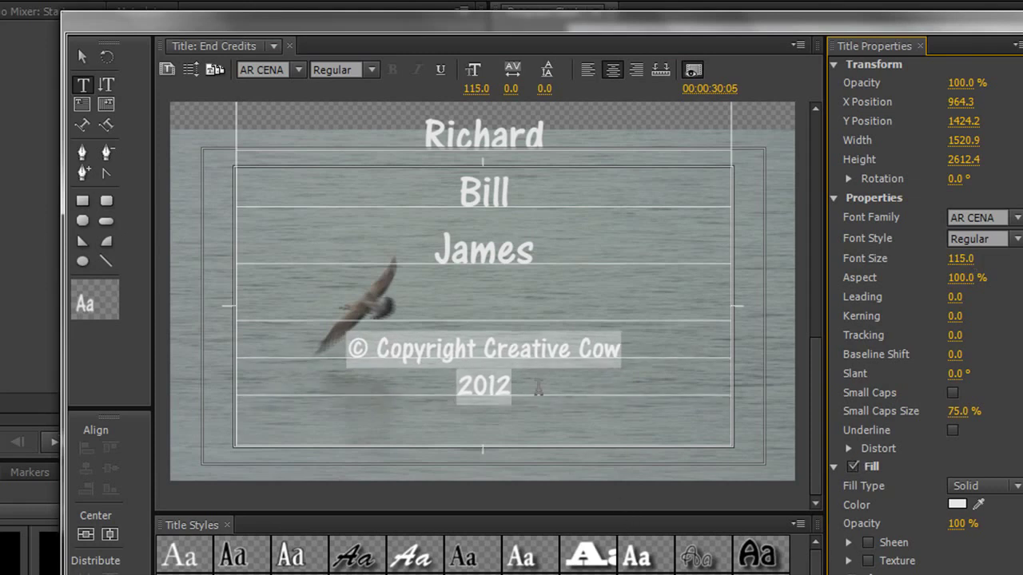
click(969, 216)
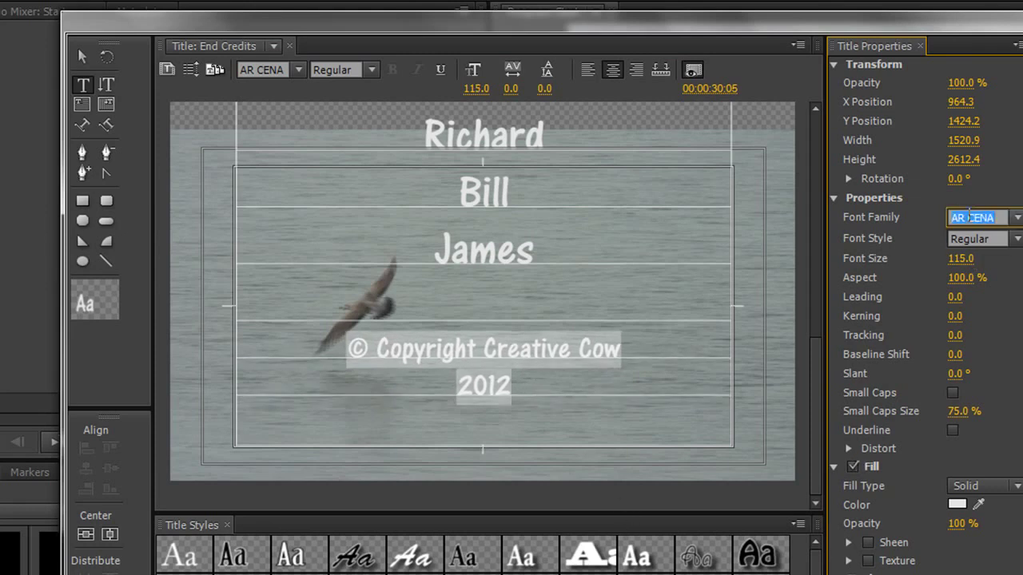
key(Down)
key(Down)
key(Down)
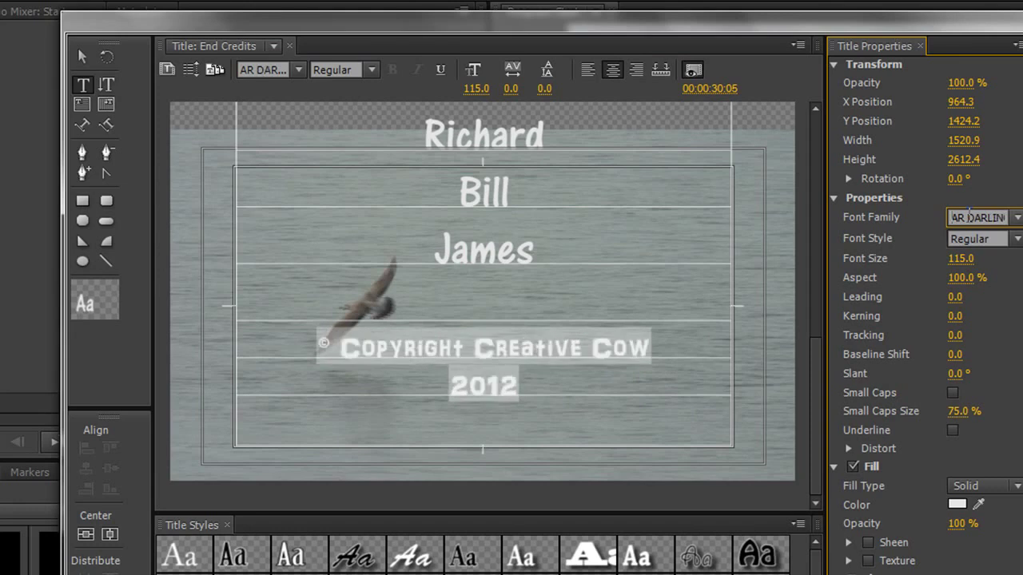
key(Down)
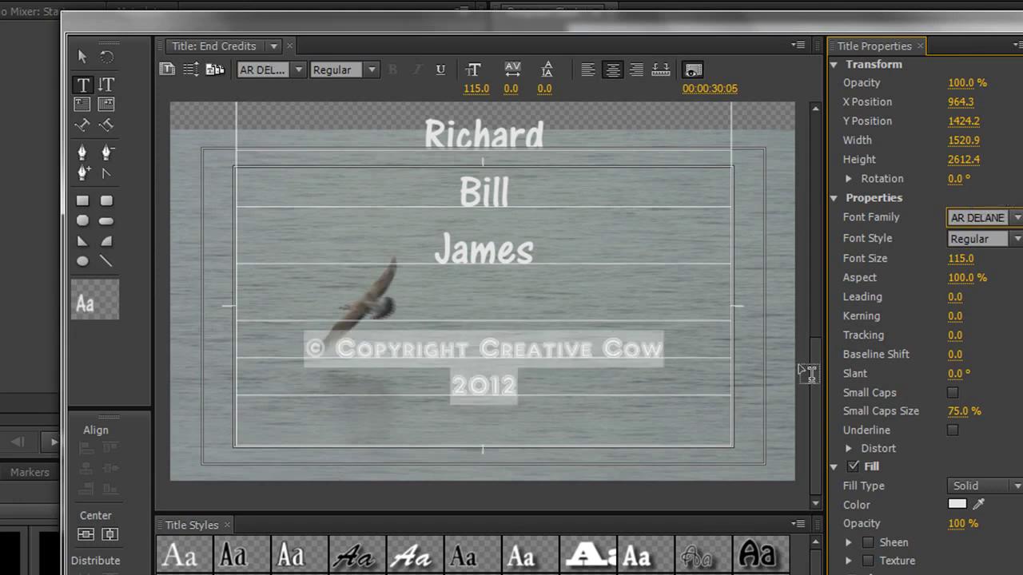
drag(814, 368, 788, 122)
drag(814, 162, 808, 472)
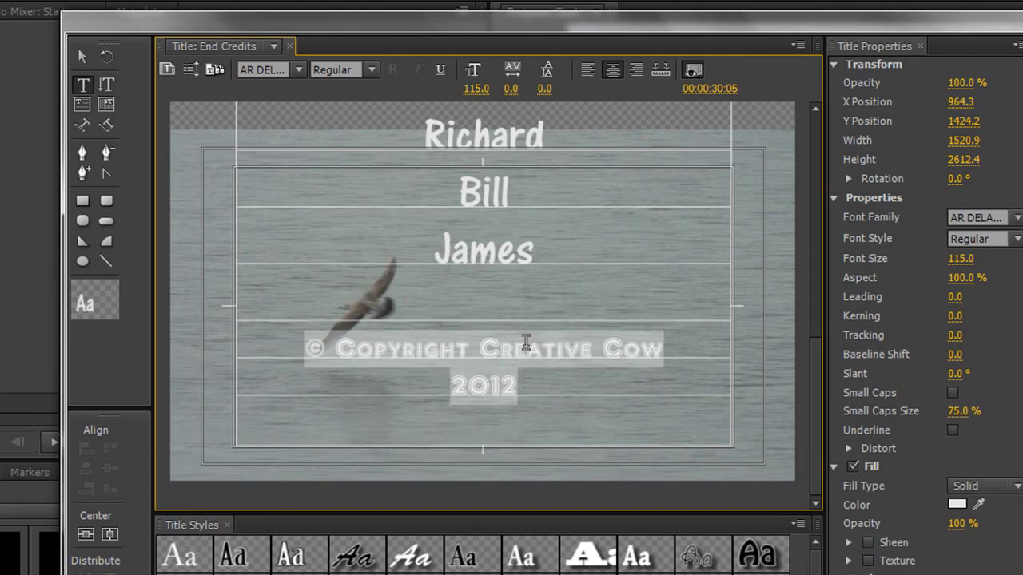
Add an empty line after 2012 and extend the text box slightly
click(520, 387)
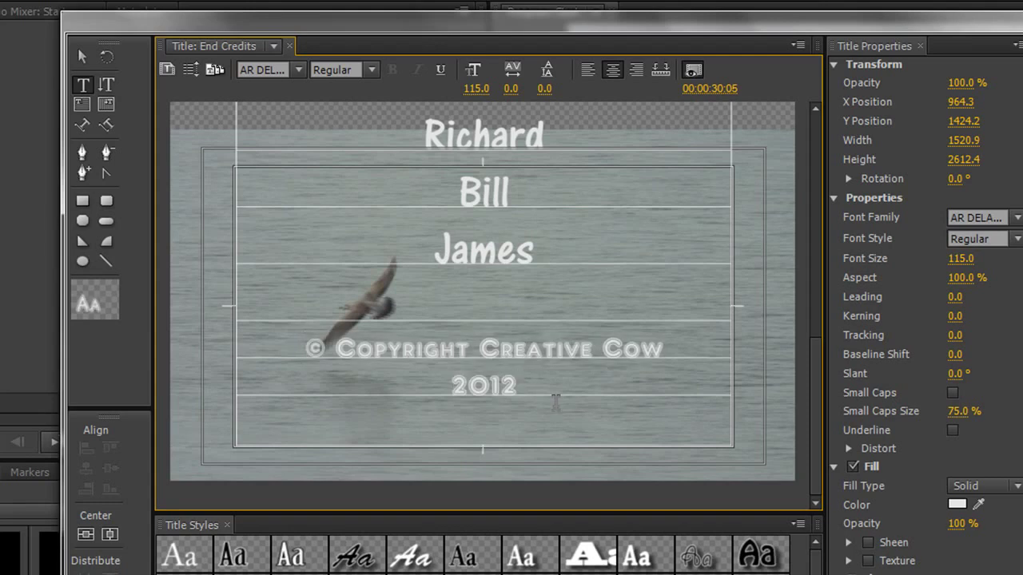
key(Return)
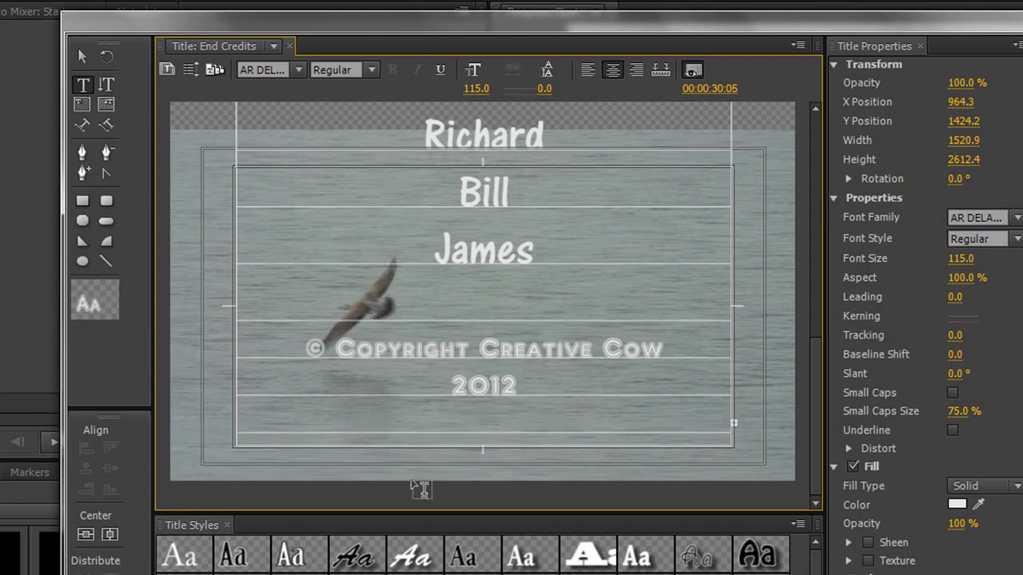
drag(484, 445, 488, 496)
drag(815, 367, 817, 396)
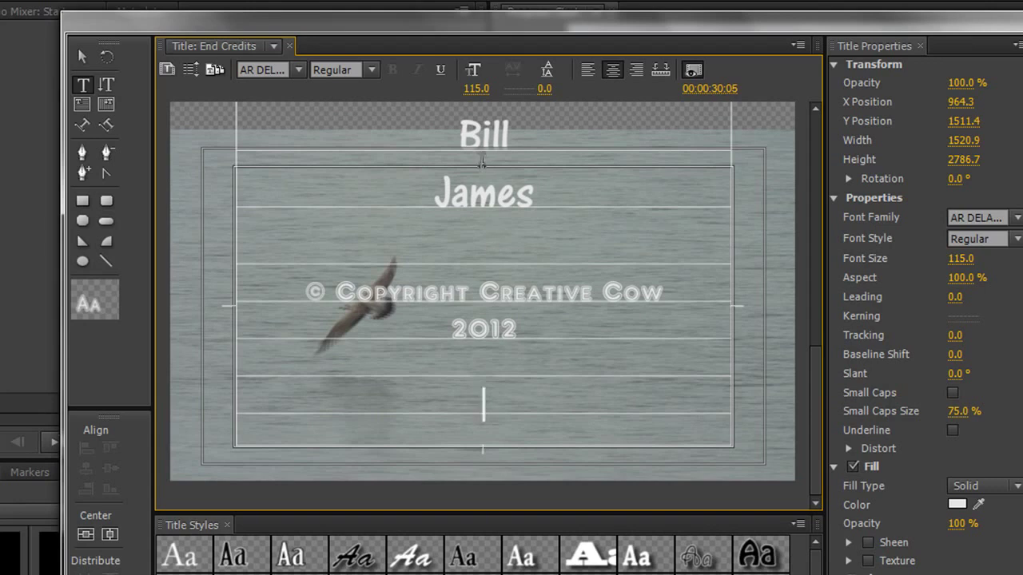
Insert a blank line between James and the copyright notice, lengthening the box further
click(488, 238)
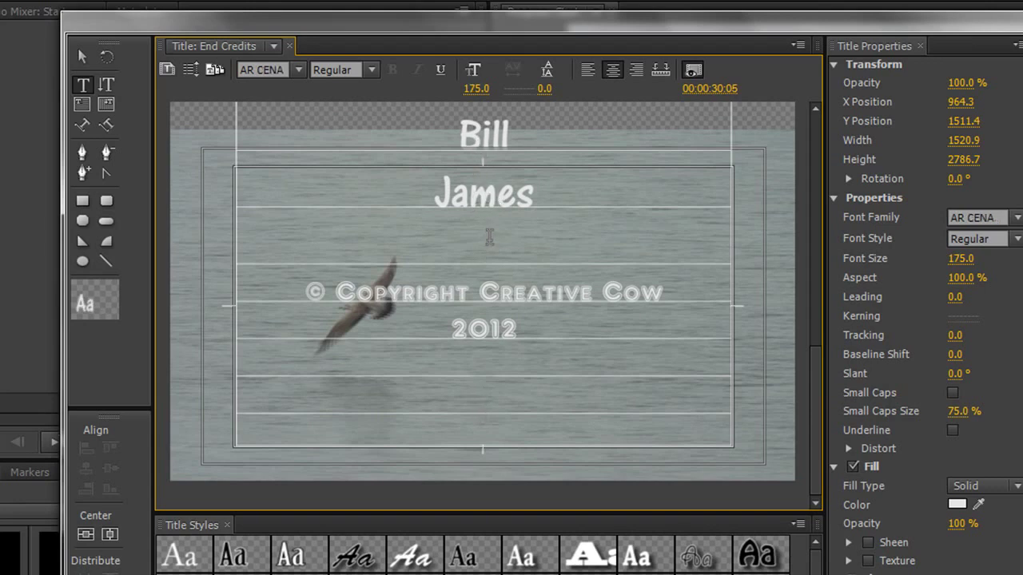
key(Return)
key(Return)
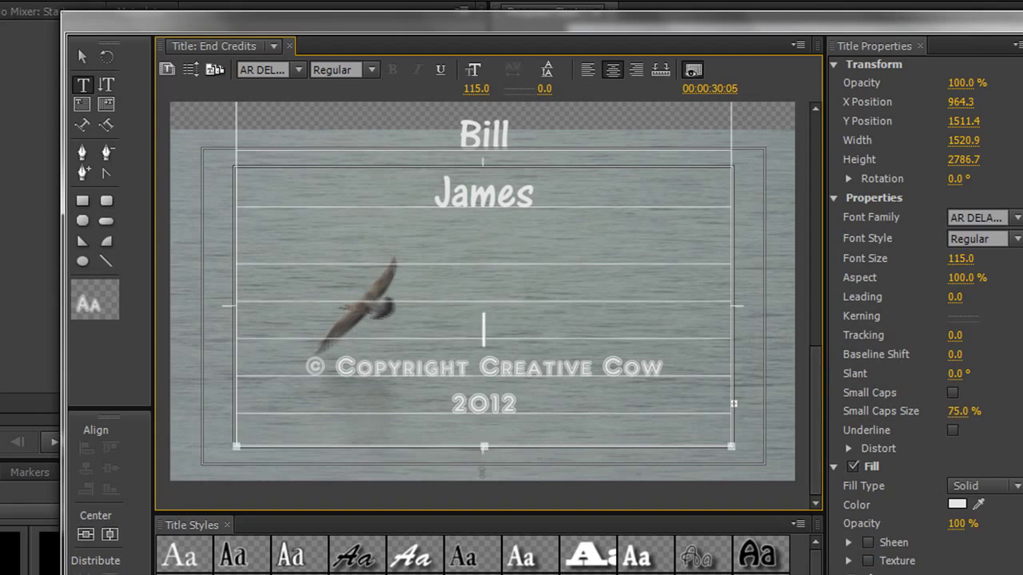
drag(483, 449, 485, 540)
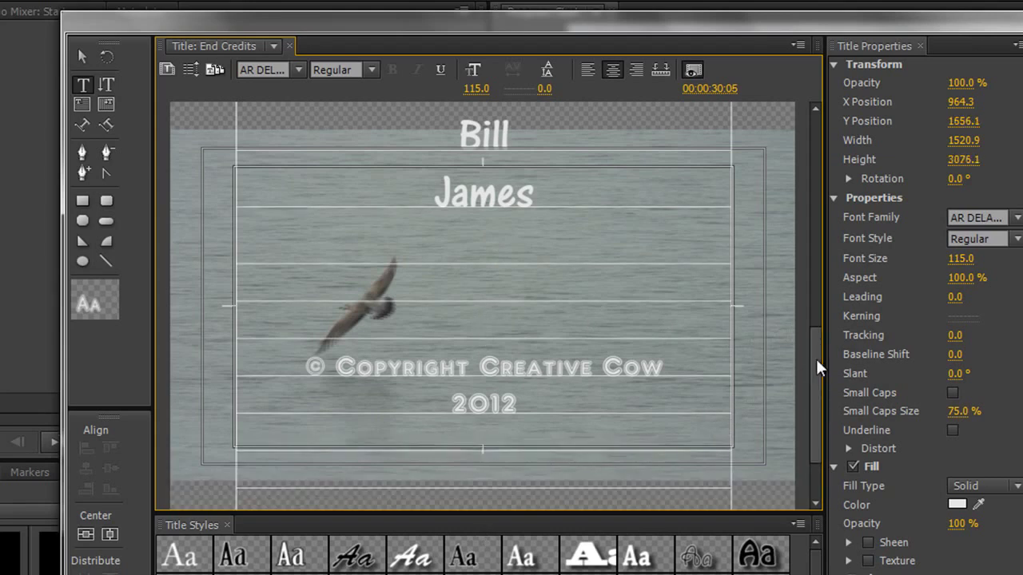
drag(816, 359, 815, 409)
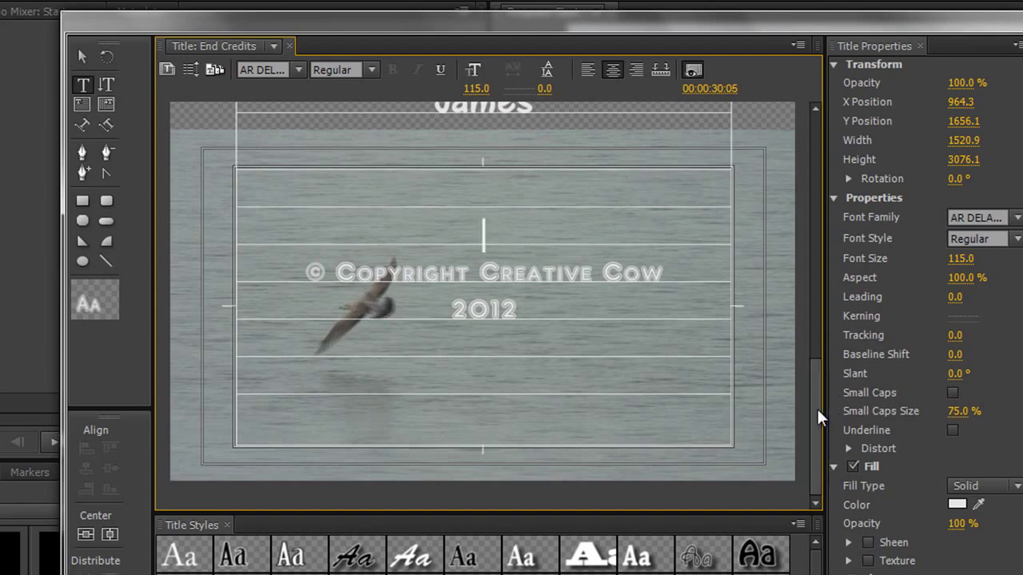
drag(817, 407, 812, 83)
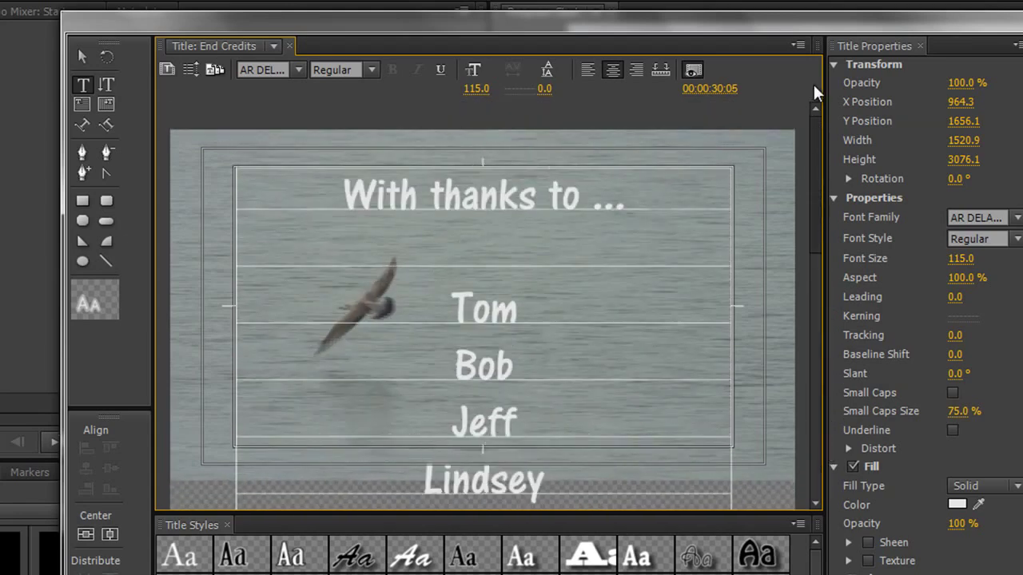
Open Roll/Crawl Options for End Credits, reposition the dialog, and select the Preroll field
click(190, 71)
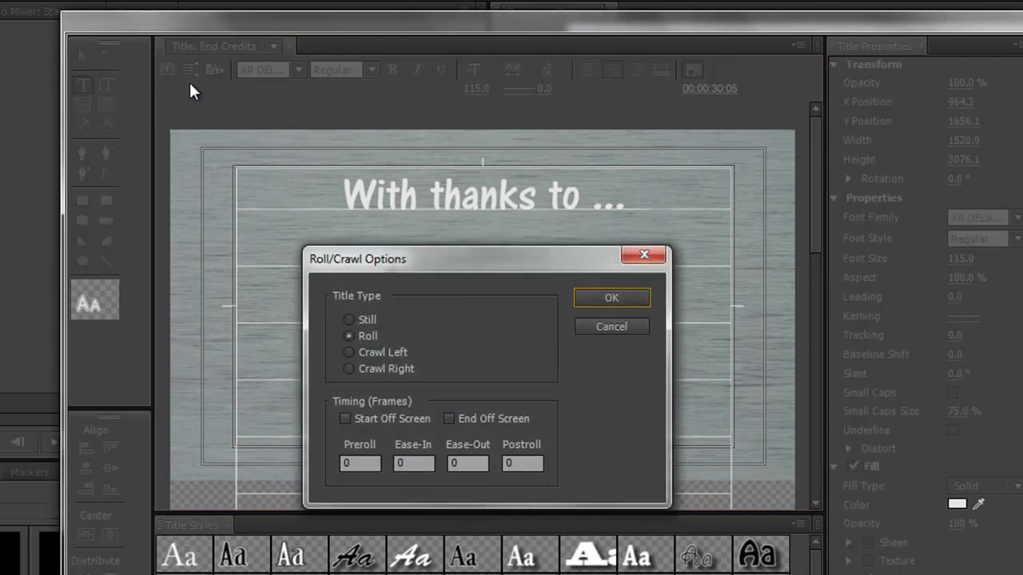
drag(459, 258, 463, 184)
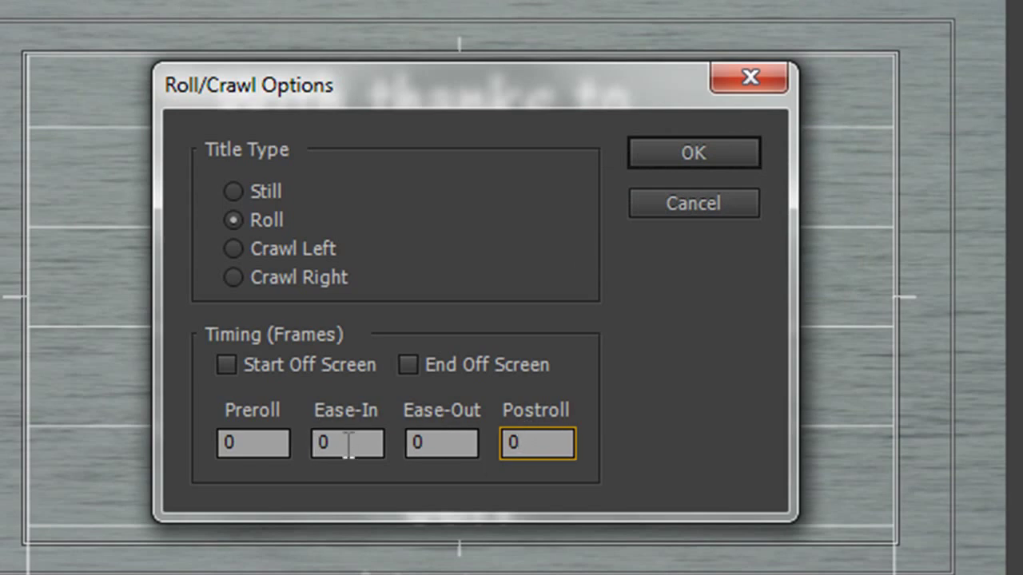
click(273, 442)
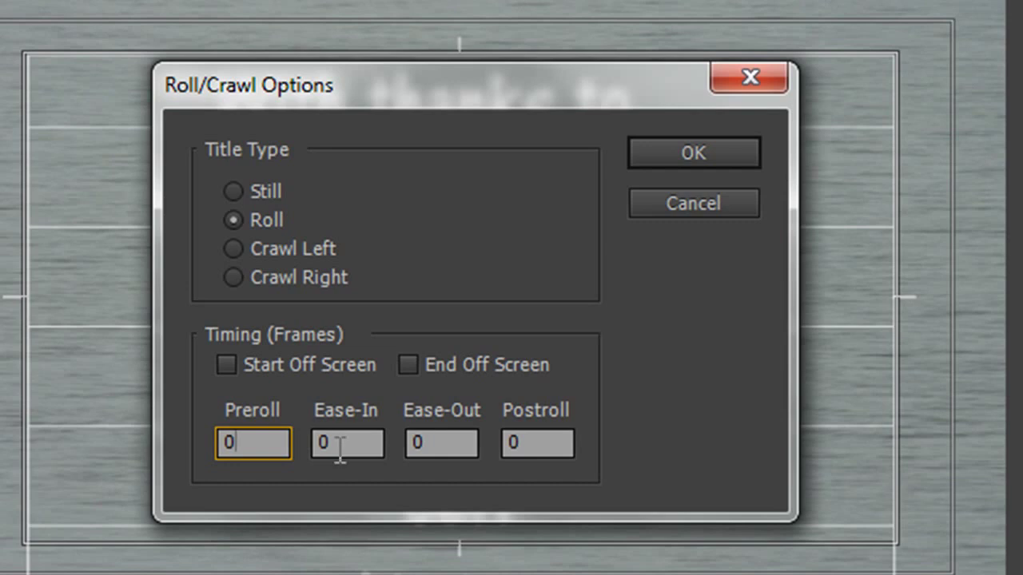
Enable Start Off Screen under Timing (Frames), which disables Preroll
click(226, 364)
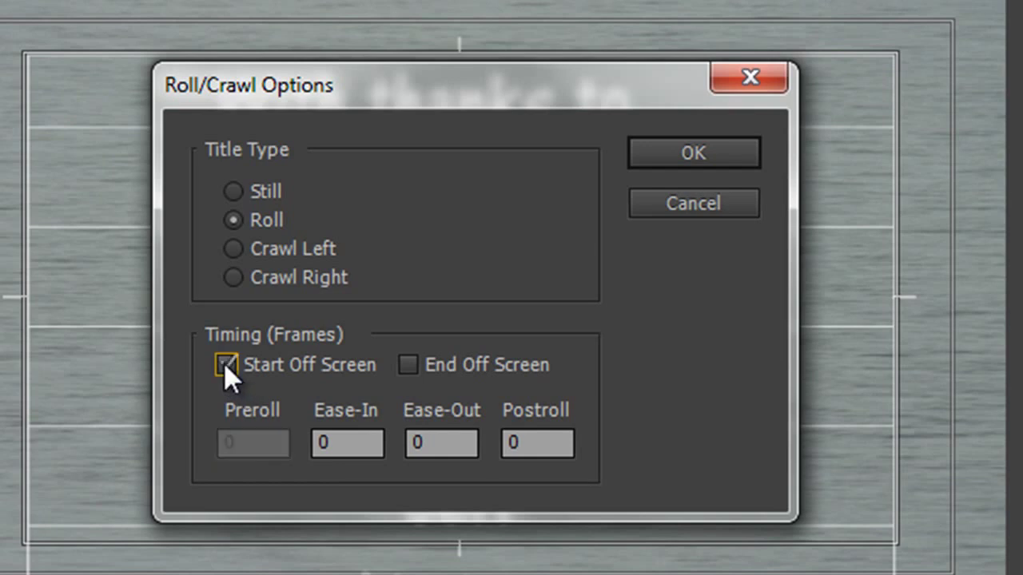
click(243, 439)
Enter 50 frames for Ease-Out and 75 frames for Postroll
click(453, 442)
drag(452, 441, 417, 442)
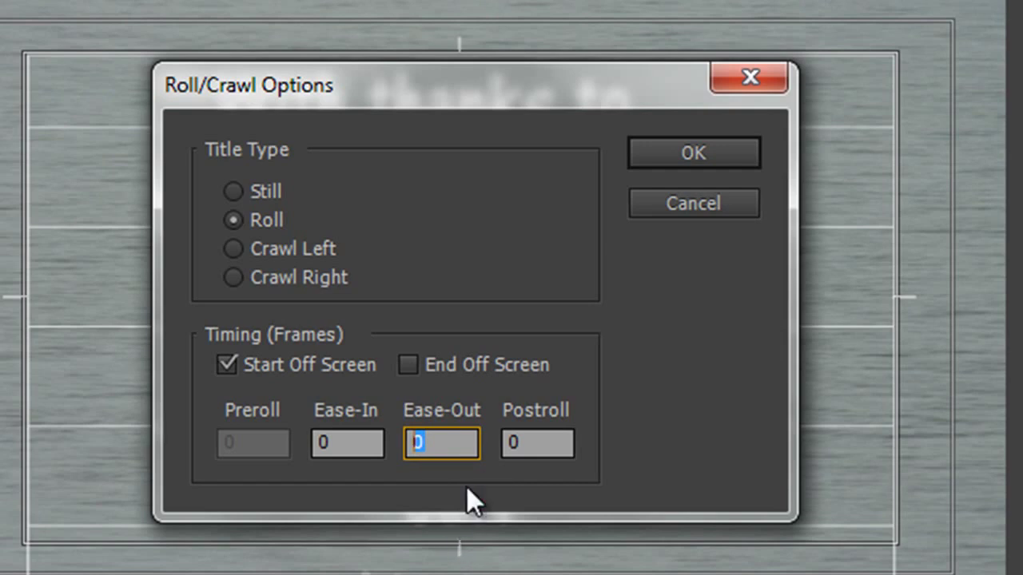
text(50)
click(541, 442)
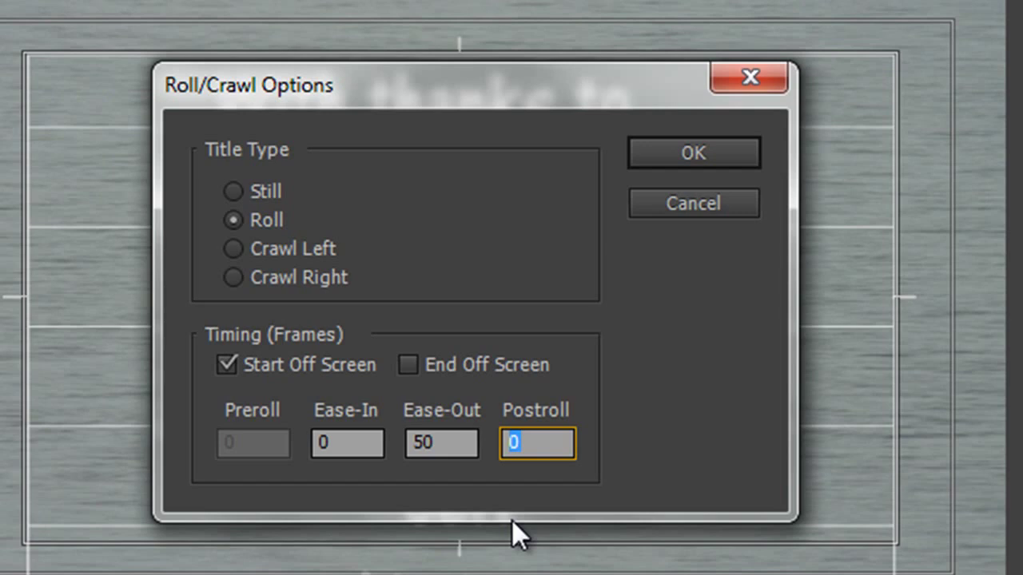
text(75)
Confirm the Roll/Crawl timing with OK and close the Titler window
click(679, 154)
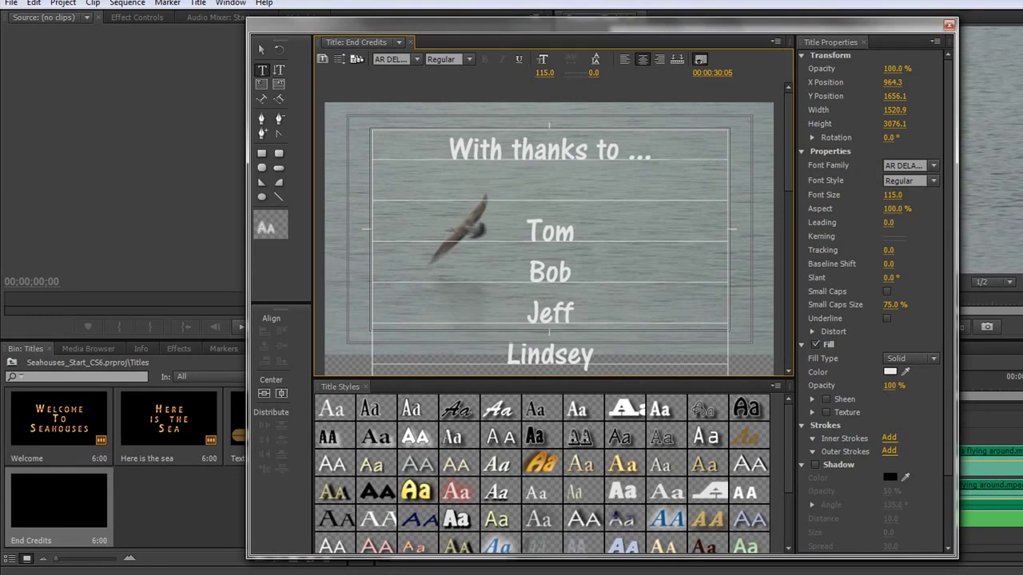
click(948, 27)
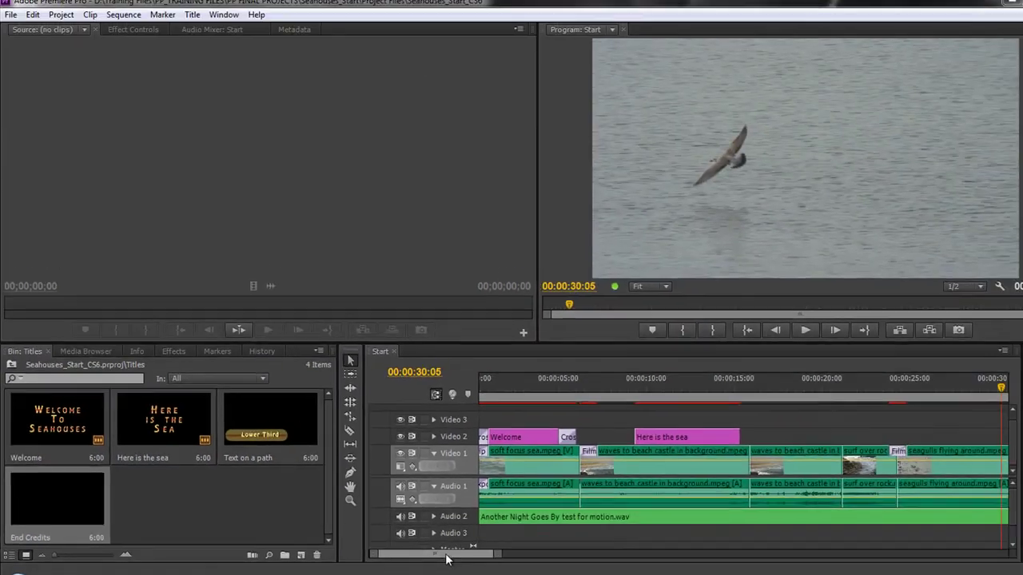
Drop End Credits on Video 1 after pebbles close.mpeg, then scrub and play through its roll
drag(454, 554, 479, 564)
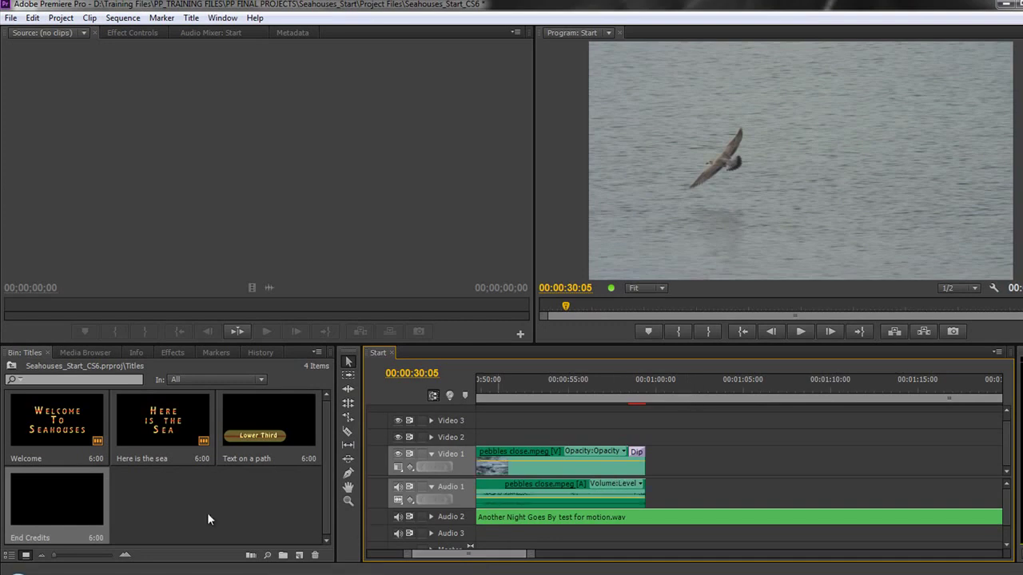
drag(54, 504, 655, 477)
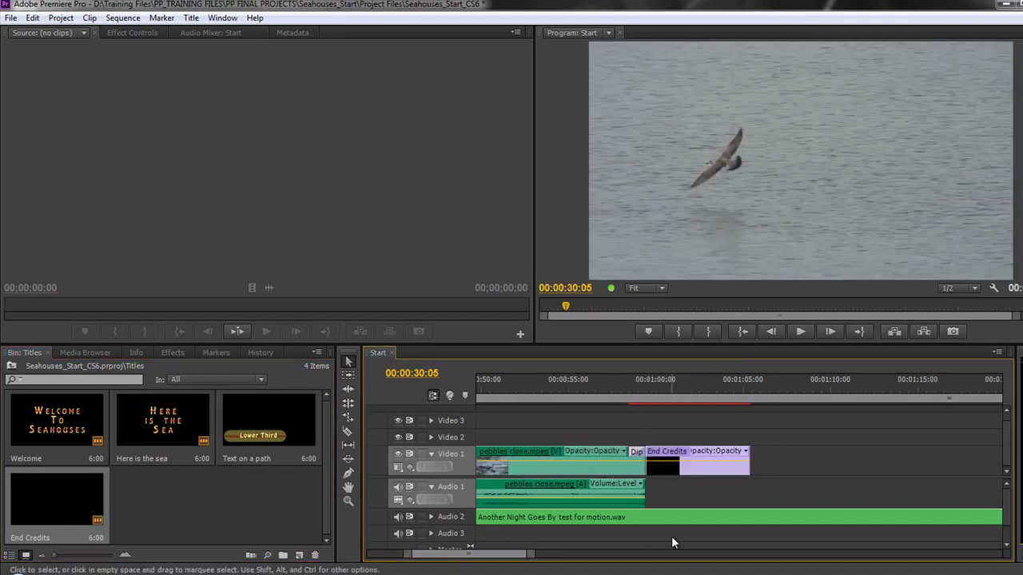
click(648, 380)
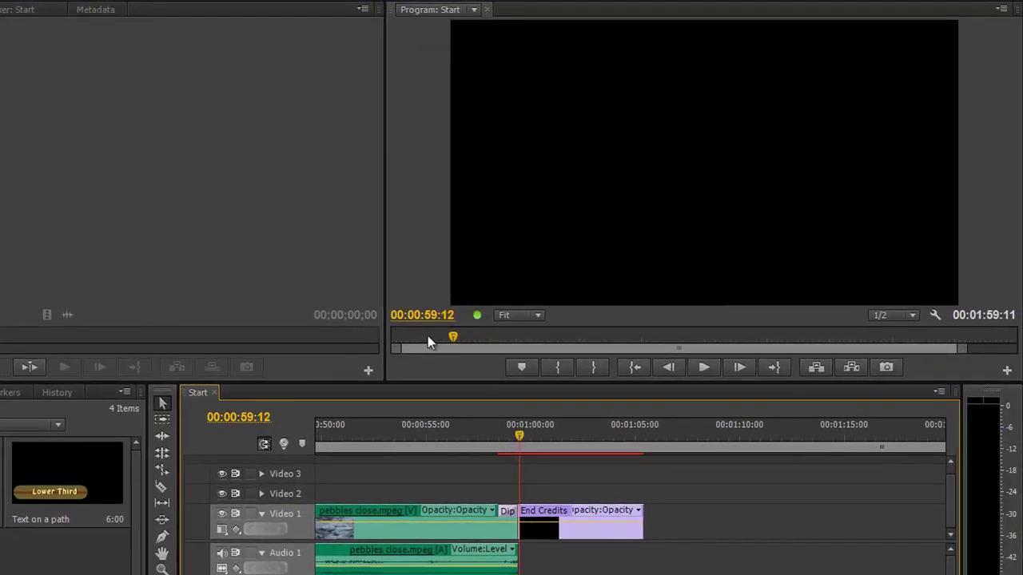
drag(522, 440, 647, 458)
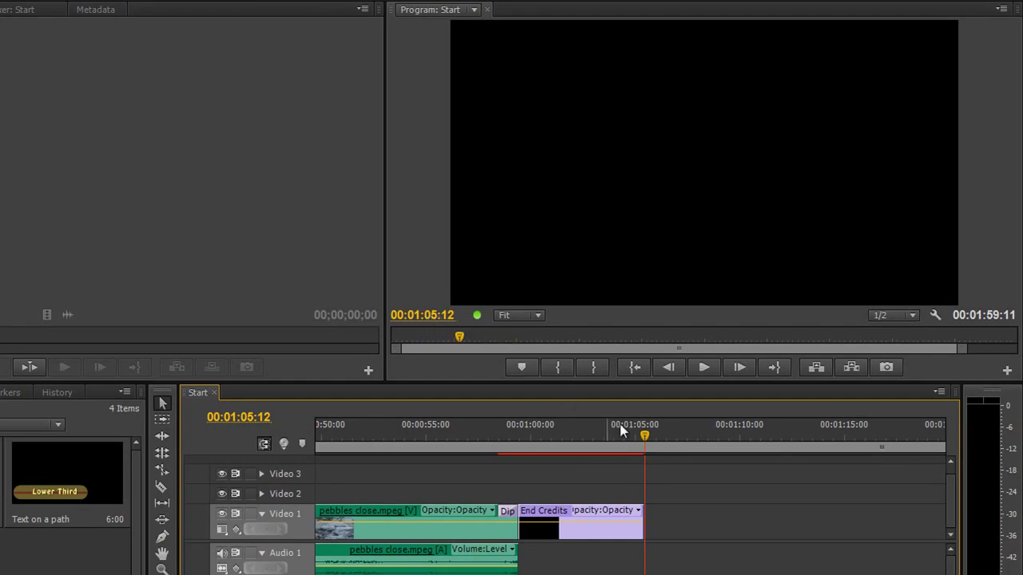
drag(643, 436, 515, 451)
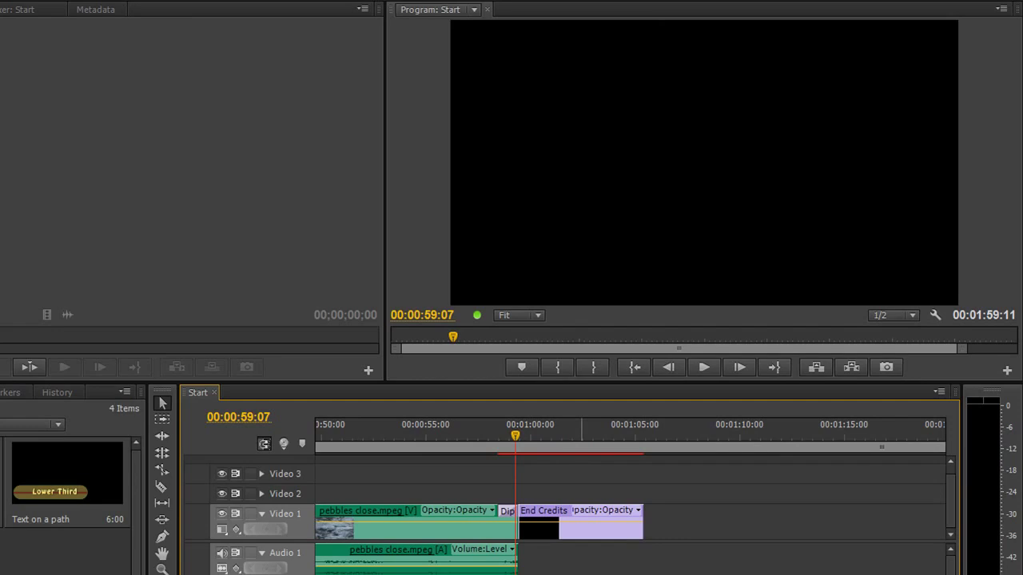
key(space)
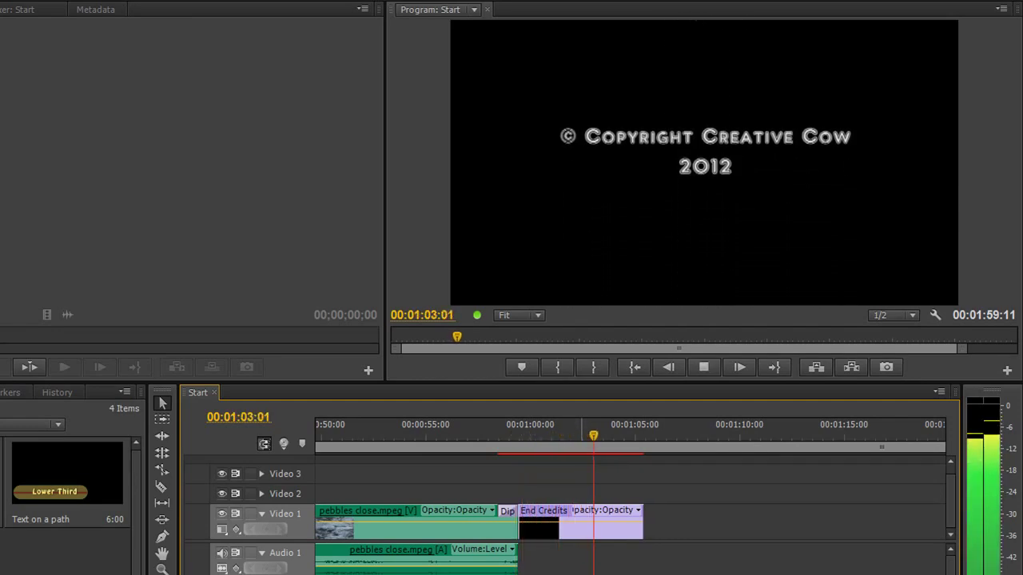
key(space)
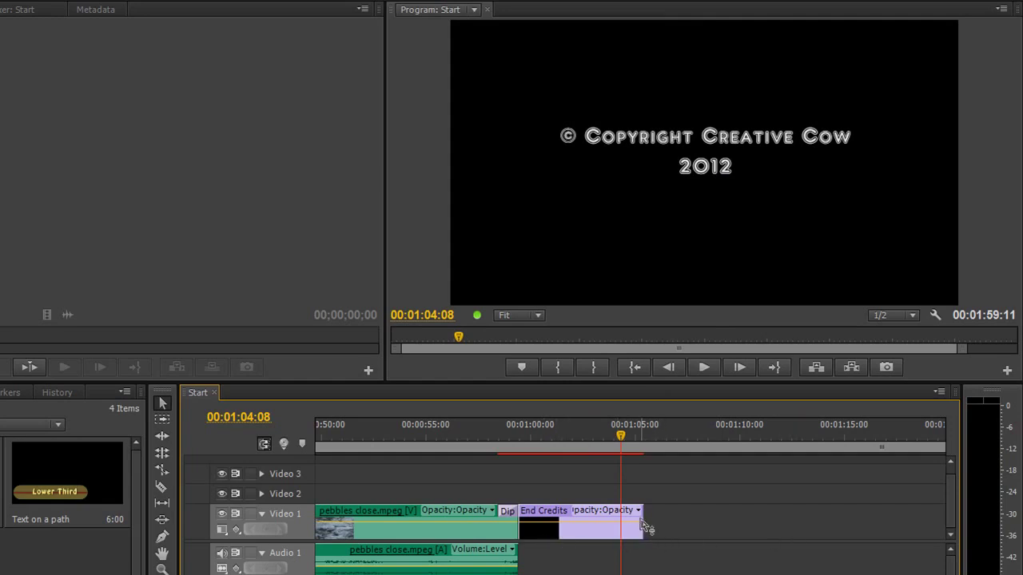
Extend the End Credits clip to end near 1:10 and play back the slower roll
drag(650, 520, 750, 517)
drag(619, 433, 516, 461)
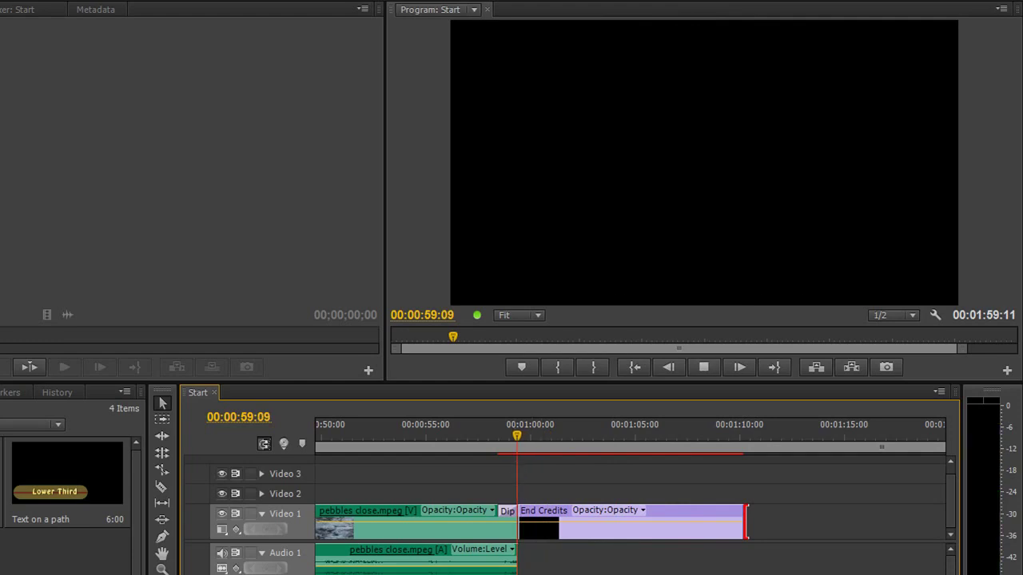
key(space)
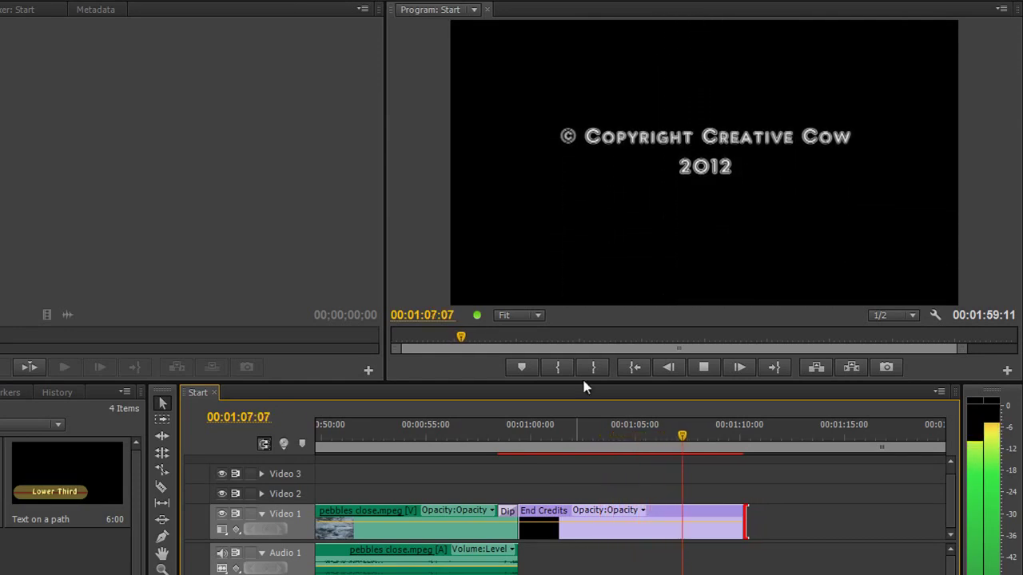
key(space)
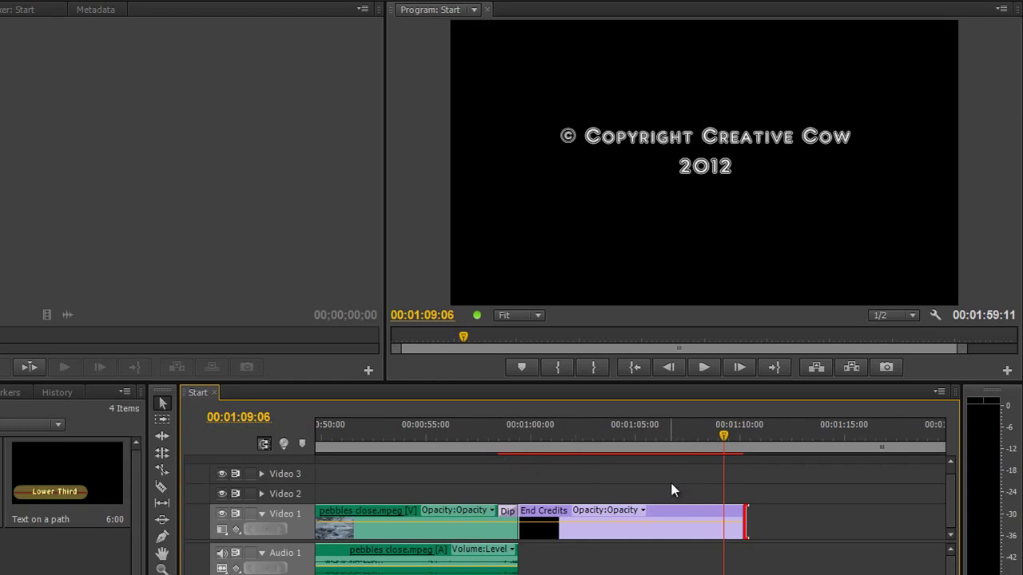
drag(724, 436, 735, 466)
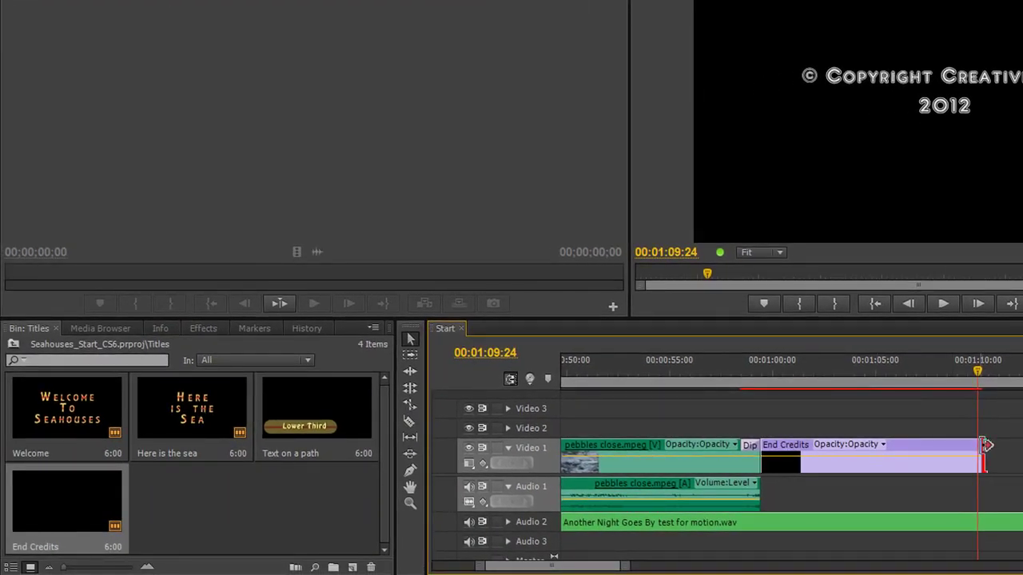
Apply Video Transitions > Dissolve > Cross Dissolve to the End Credits out point and play it
click(982, 451)
click(204, 328)
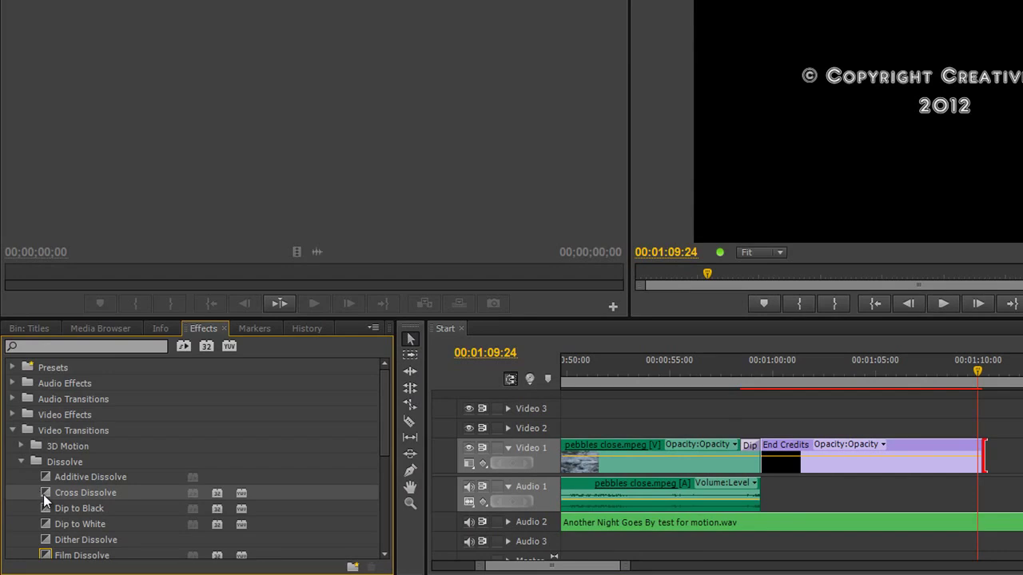
drag(43, 495, 988, 469)
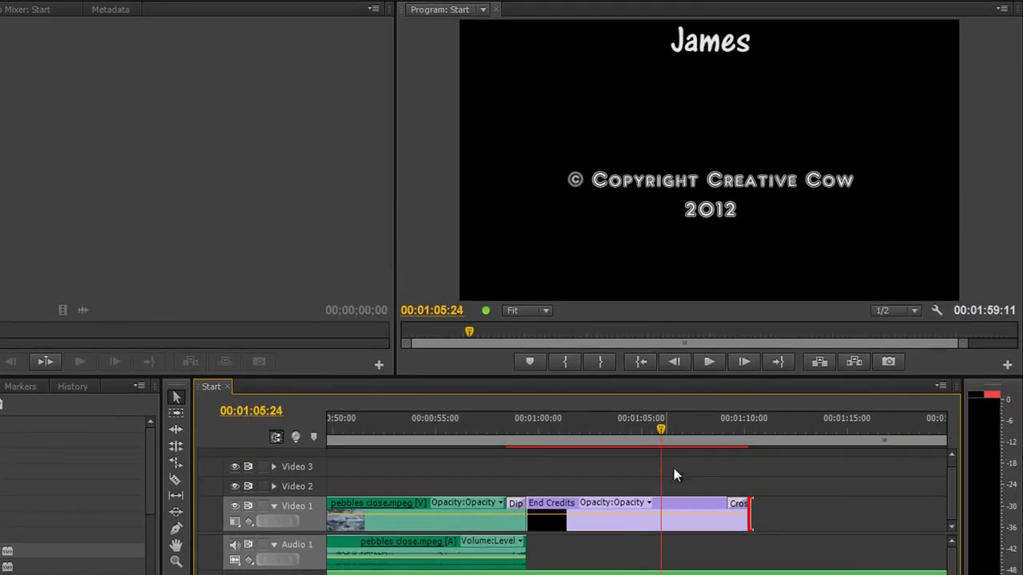
key(space)
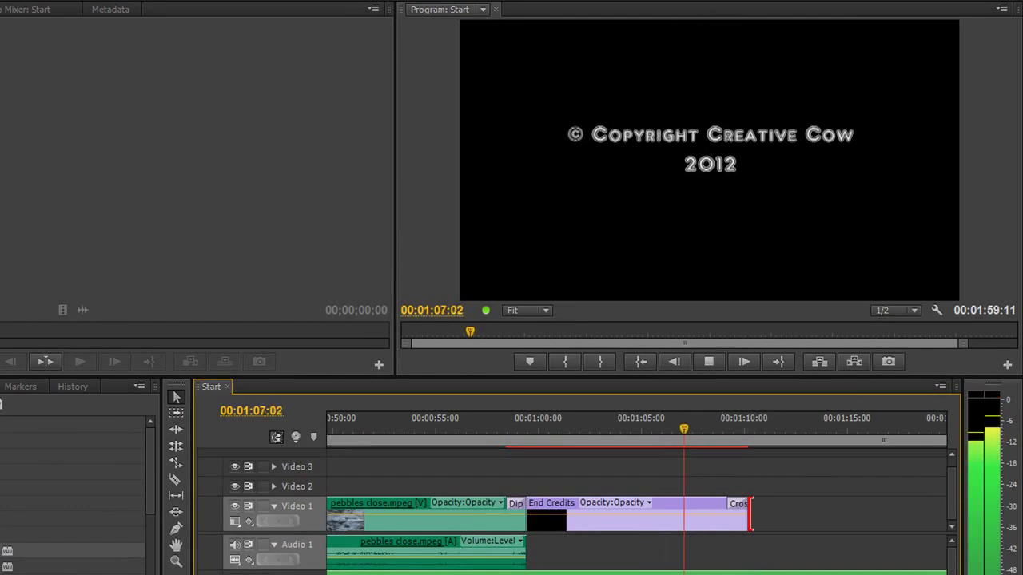